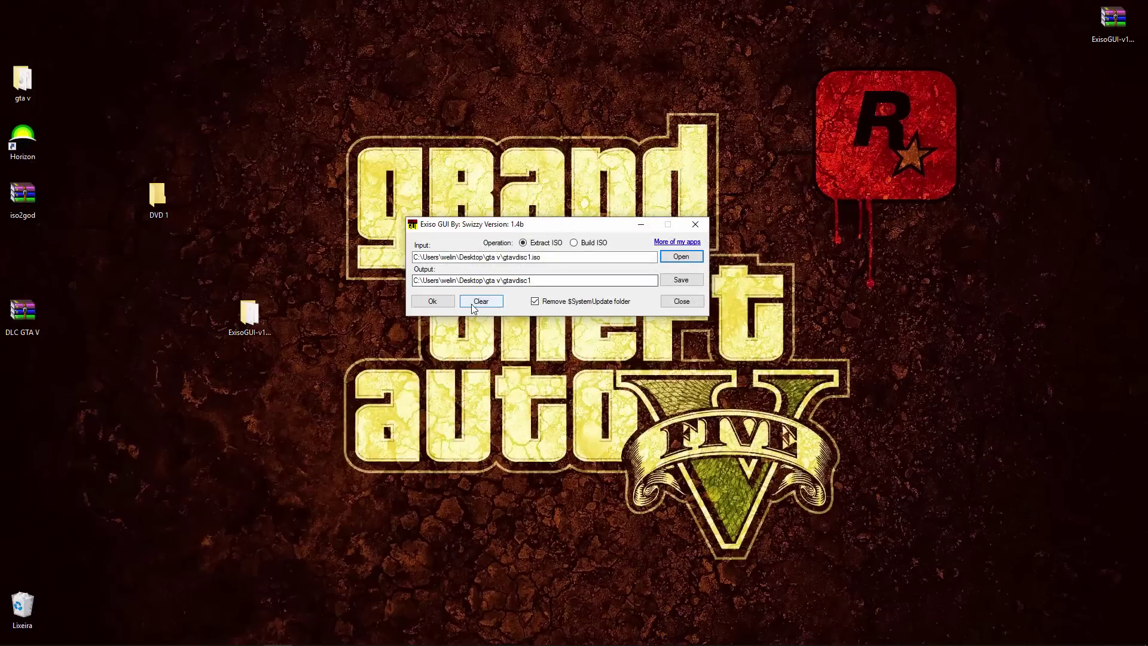
Set the output folder to DVD 1 on the desktop and start extracting gtavdisc1.iso.
{"action": "left_click", "coordinate": [677, 282]}
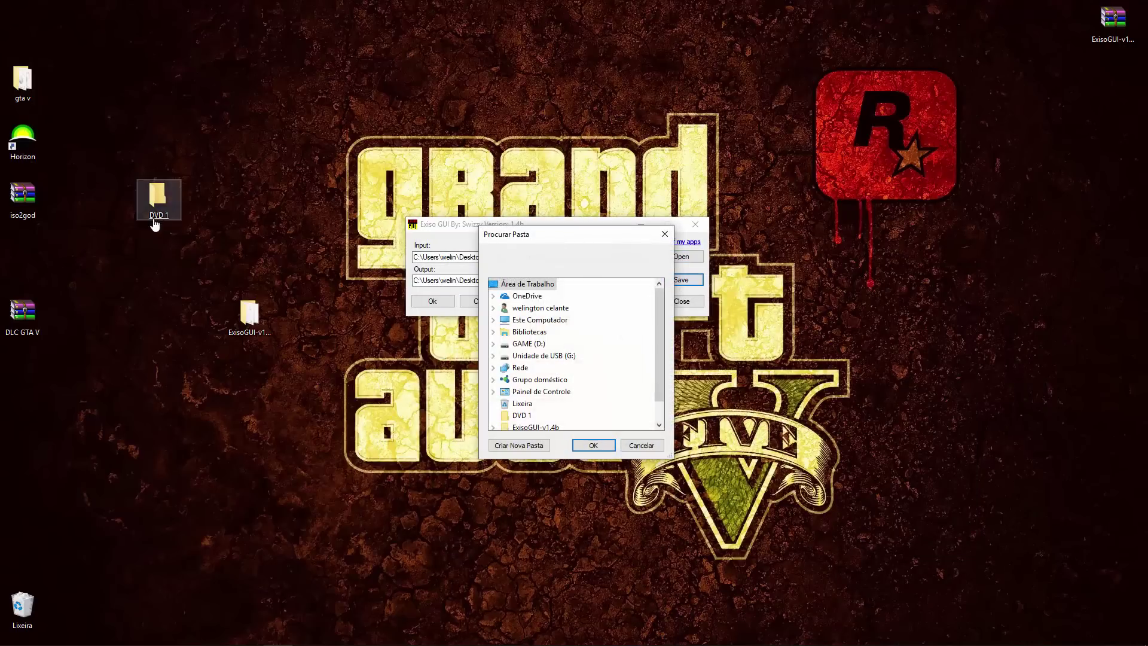
{"action": "left_click_drag", "start_coordinate": [658, 319], "coordinate": [662, 348]}
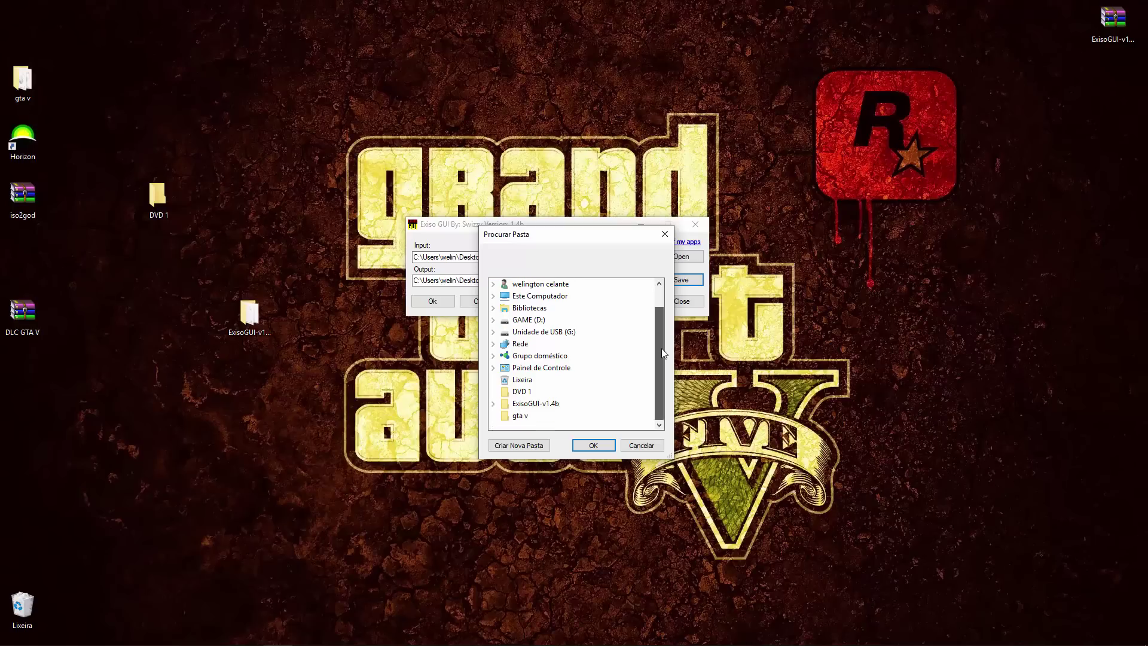
{"action": "left_click", "coordinate": [522, 394]}
{"action": "left_click", "coordinate": [593, 445]}
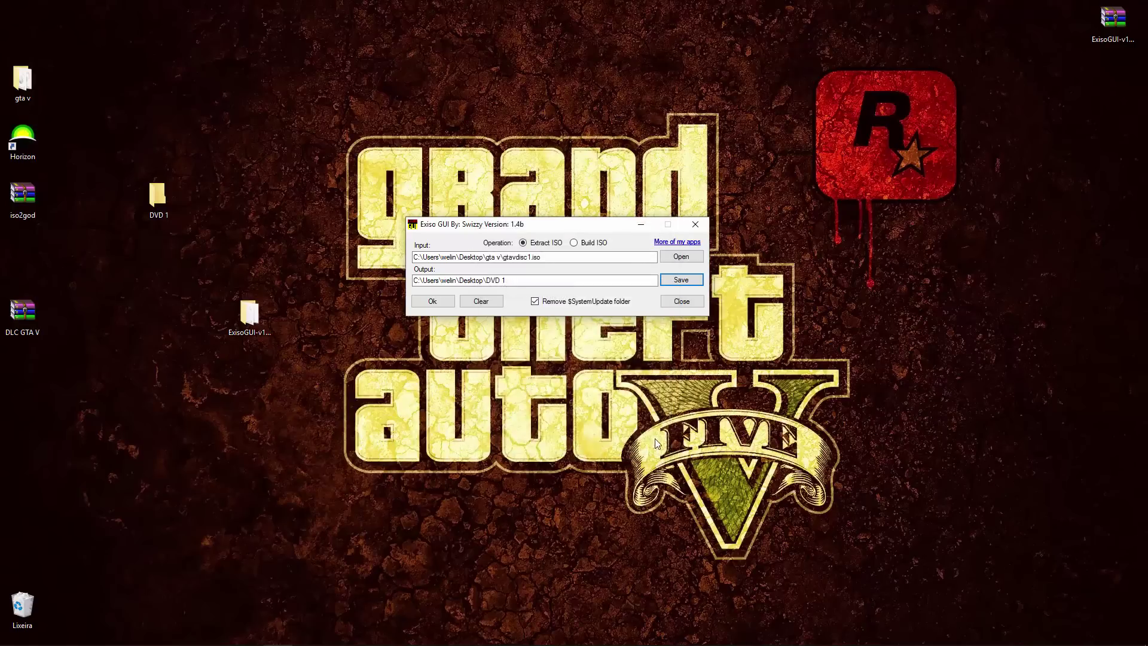
{"action": "left_click", "coordinate": [431, 302]}
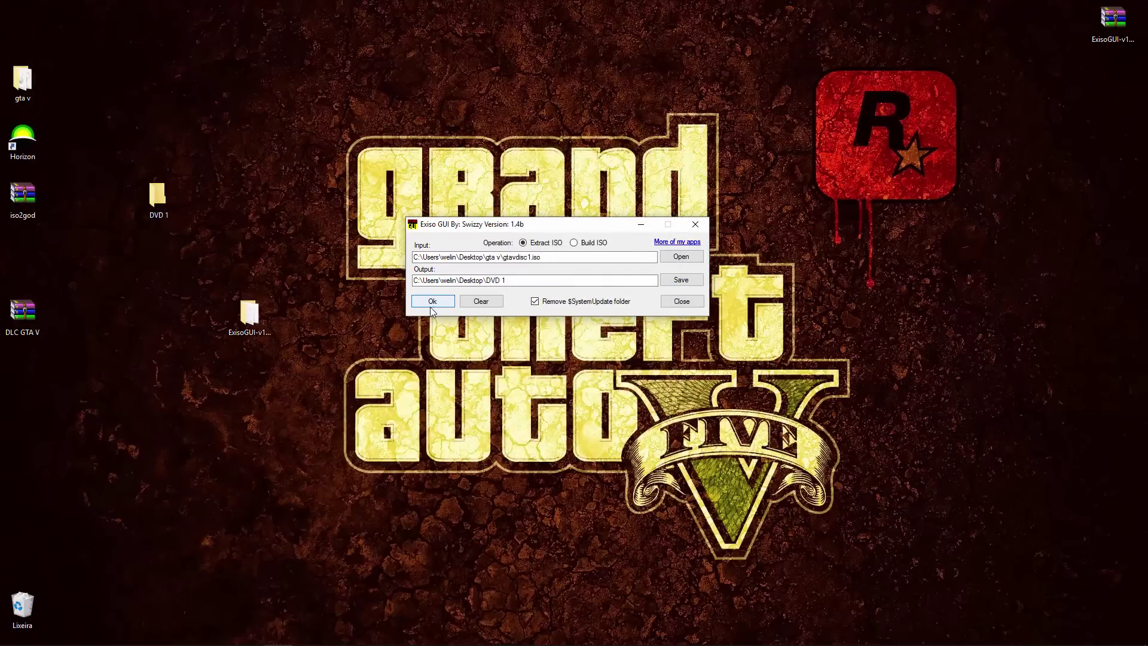
{"action": "left_click", "coordinate": [622, 343]}
{"action": "left_click", "coordinate": [627, 364]}
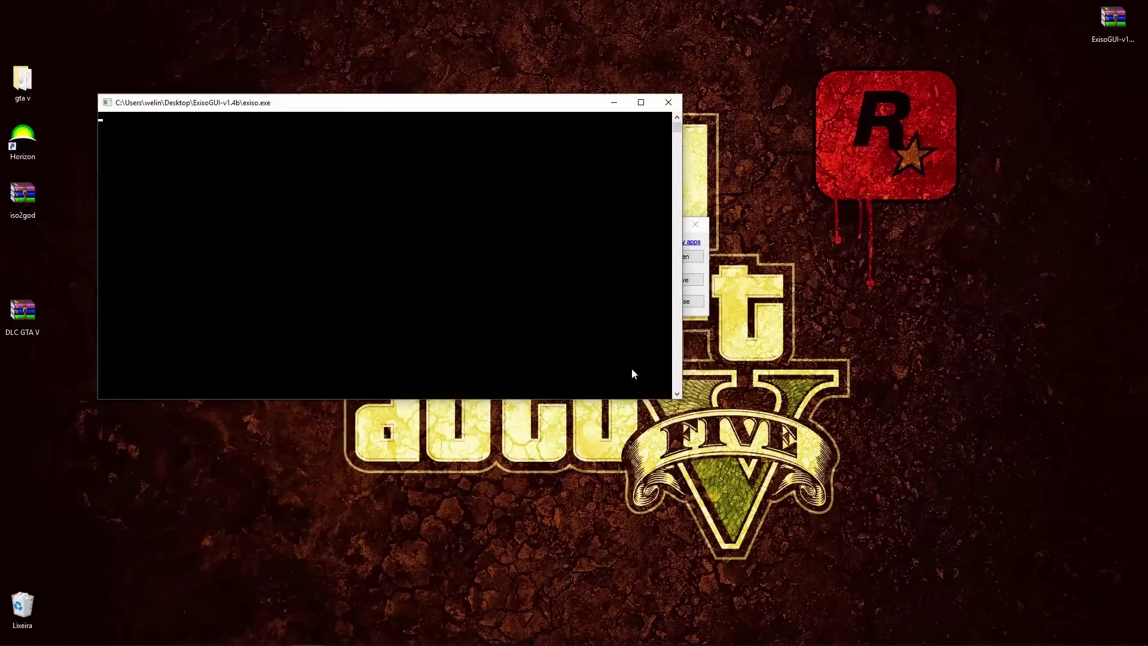
Rearrange the extraction console and the Exiso GUI window so that both are visible on the desktop.
{"action": "left_click_drag", "start_coordinate": [578, 126], "coordinate": [676, 410]}
{"action": "left_click", "coordinate": [622, 364]}
{"action": "left_click_drag", "start_coordinate": [571, 230], "coordinate": [602, 87]}
{"action": "left_click_drag", "start_coordinate": [569, 408], "coordinate": [616, 183]}
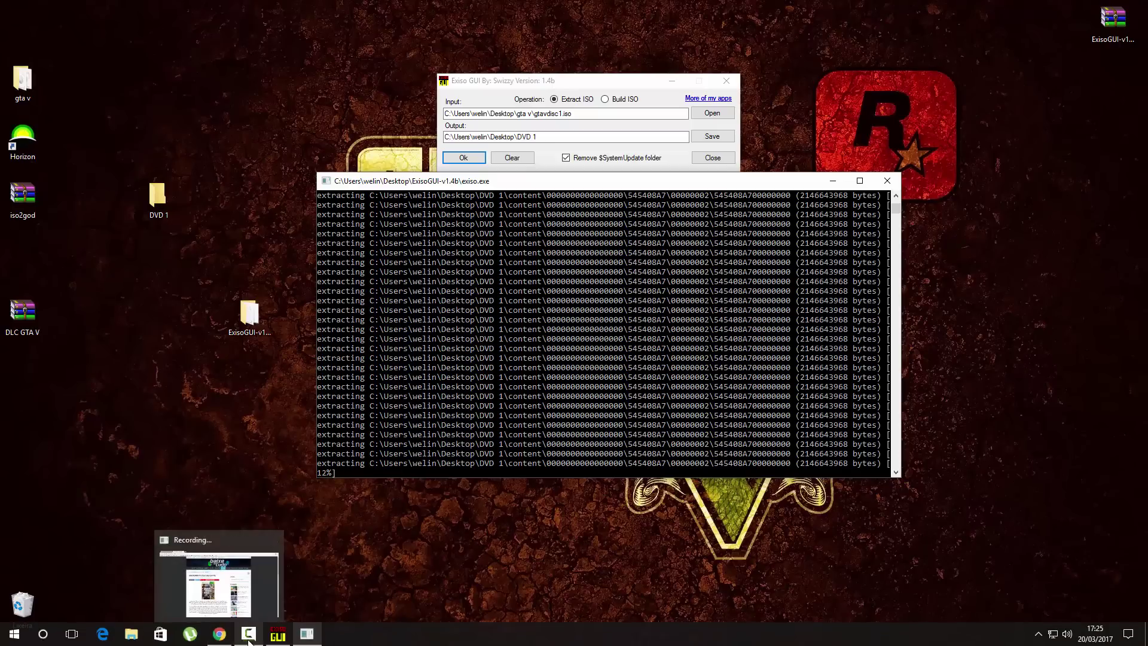
{"action": "left_click", "coordinate": [248, 640]}
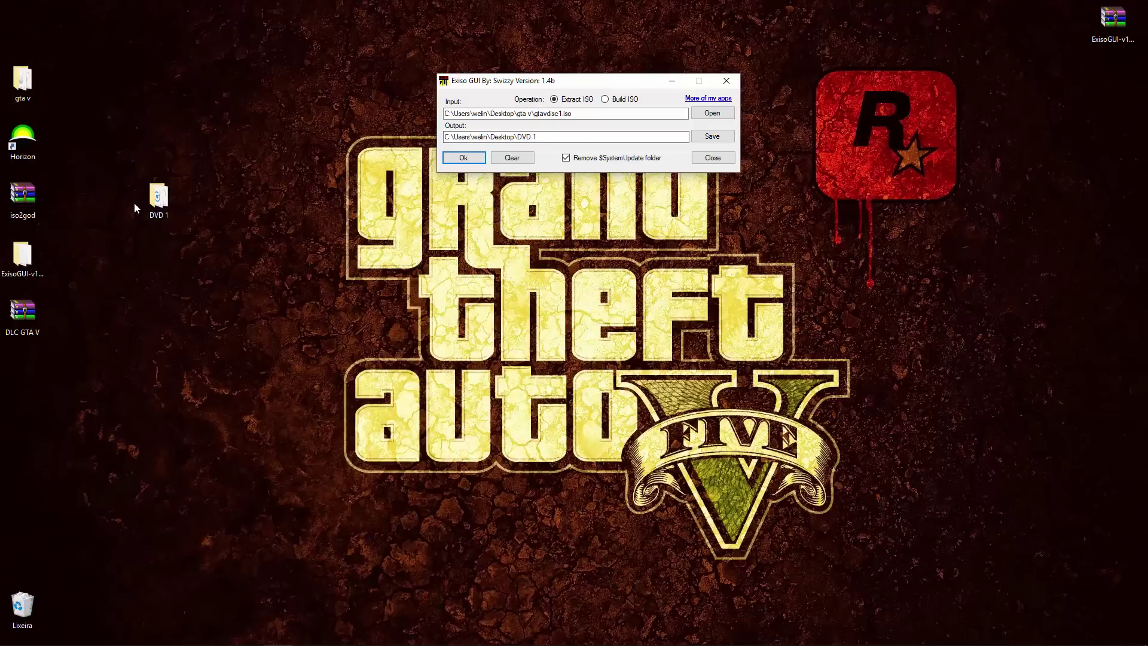
{"action": "left_click", "coordinate": [725, 82]}
{"action": "double_click", "coordinate": [159, 197]}
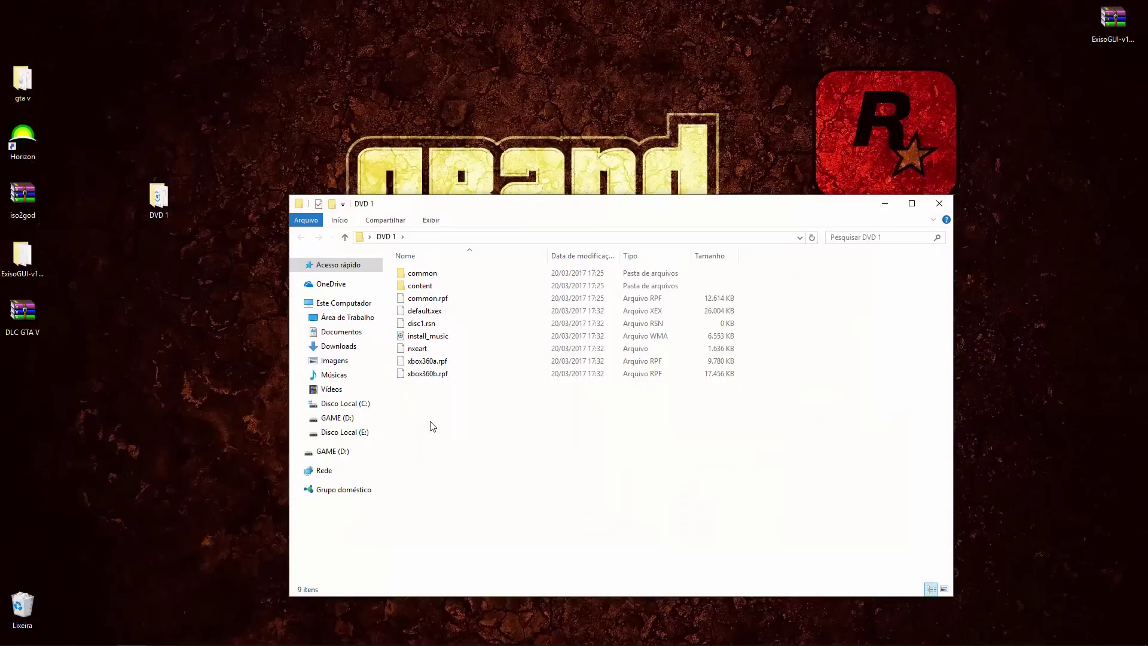
{"action": "left_click_drag", "start_coordinate": [433, 426], "coordinate": [508, 436]}
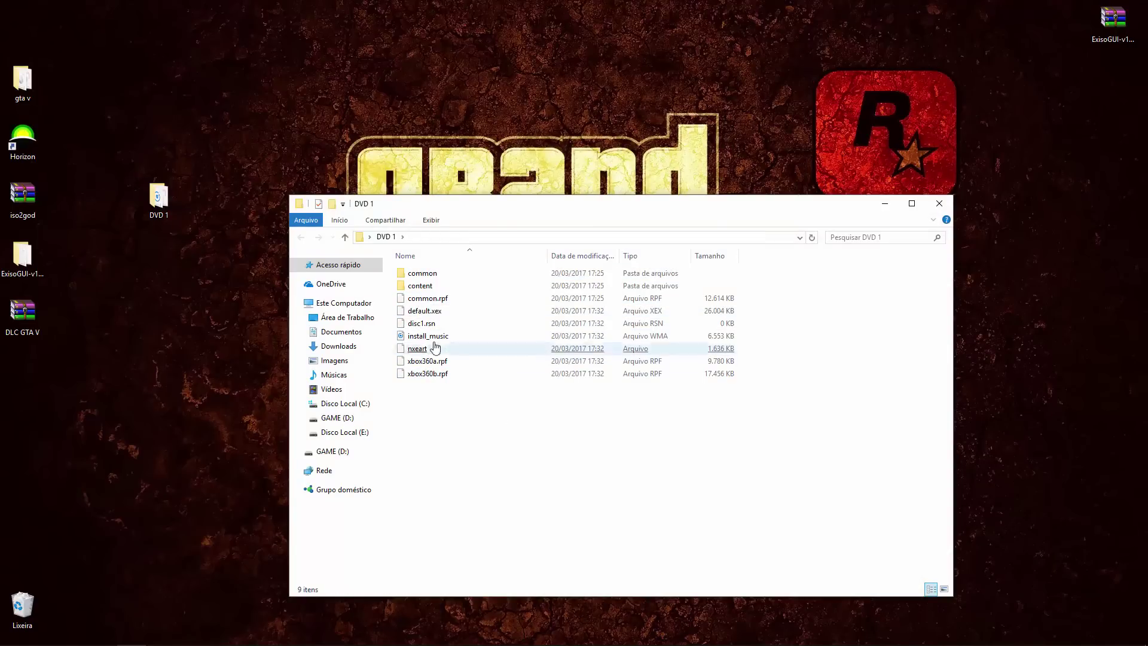
{"action": "double_click", "coordinate": [420, 286]}
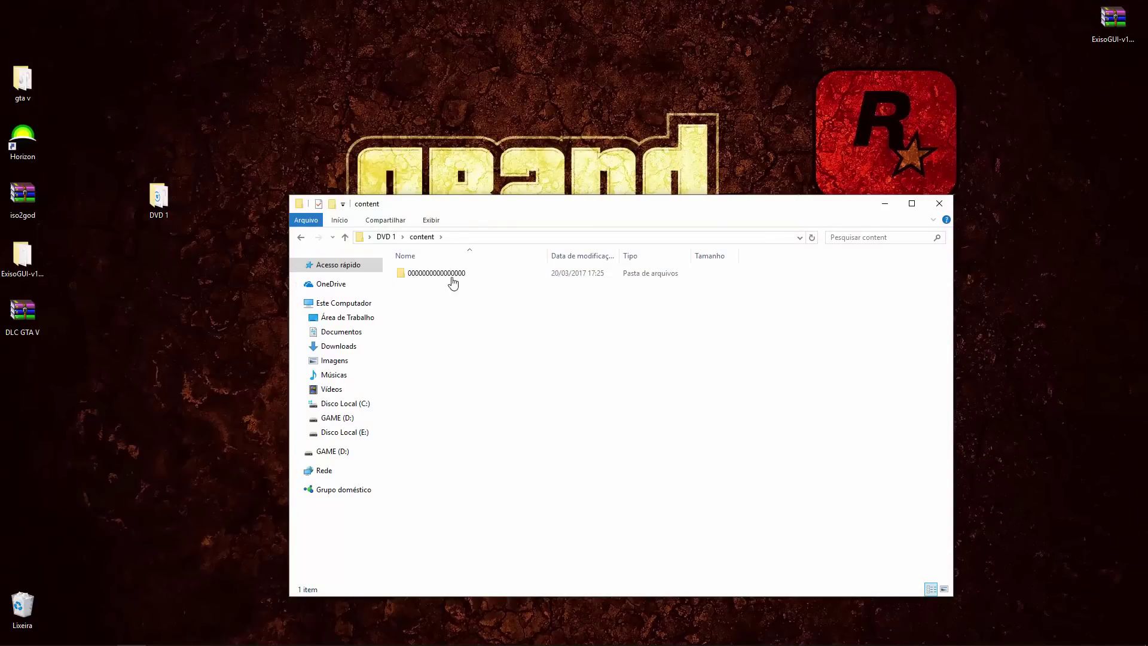
{"action": "double_click", "coordinate": [445, 280]}
{"action": "double_click", "coordinate": [422, 273]}
{"action": "double_click", "coordinate": [425, 275]}
{"action": "left_click_drag", "start_coordinate": [431, 370], "coordinate": [564, 361]}
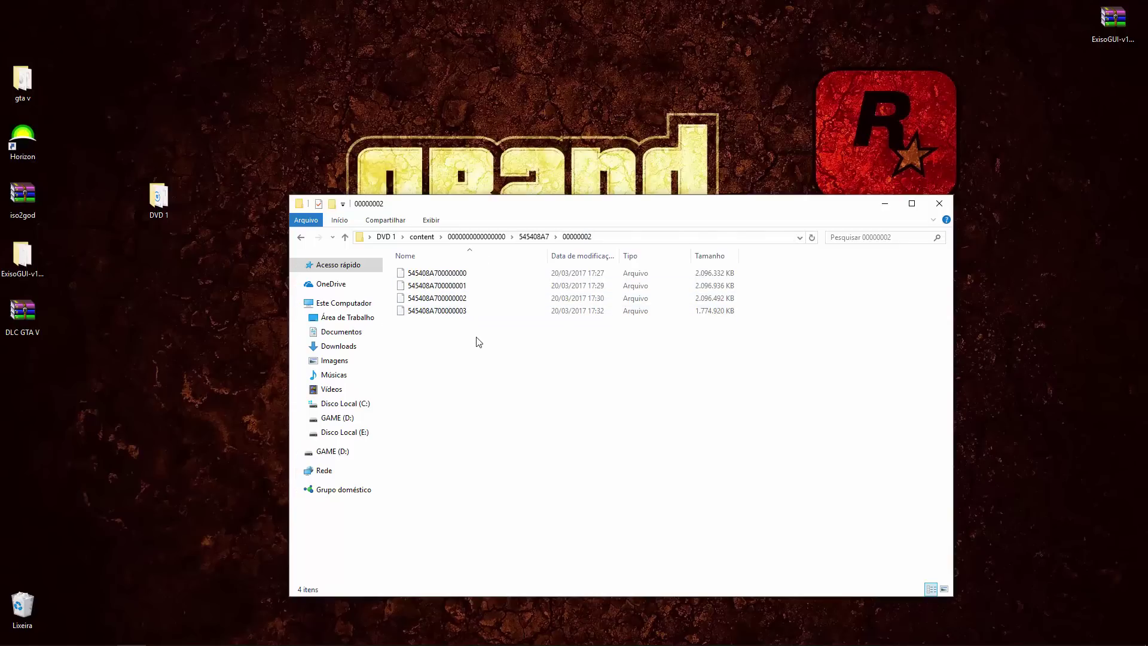
{"action": "left_click", "coordinate": [939, 203]}
Check the GAME (D:) flash drive among the computer's drives in File Explorer, and close the window.
{"action": "left_click", "coordinate": [132, 635]}
{"action": "left_click", "coordinate": [327, 306]}
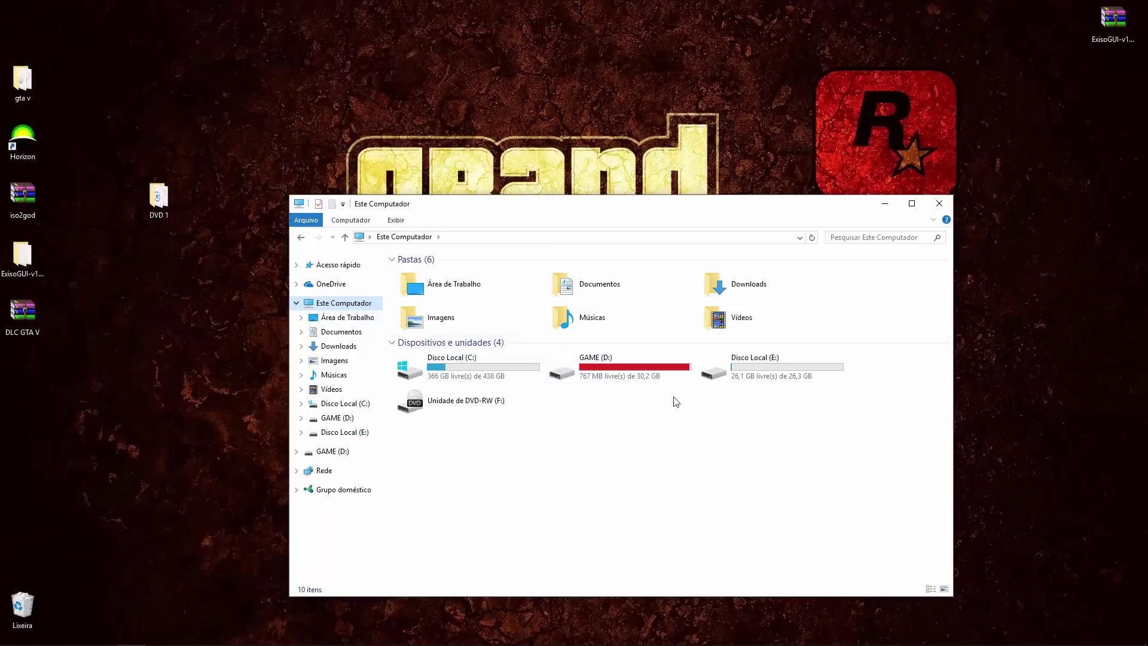
{"action": "left_click", "coordinate": [636, 365]}
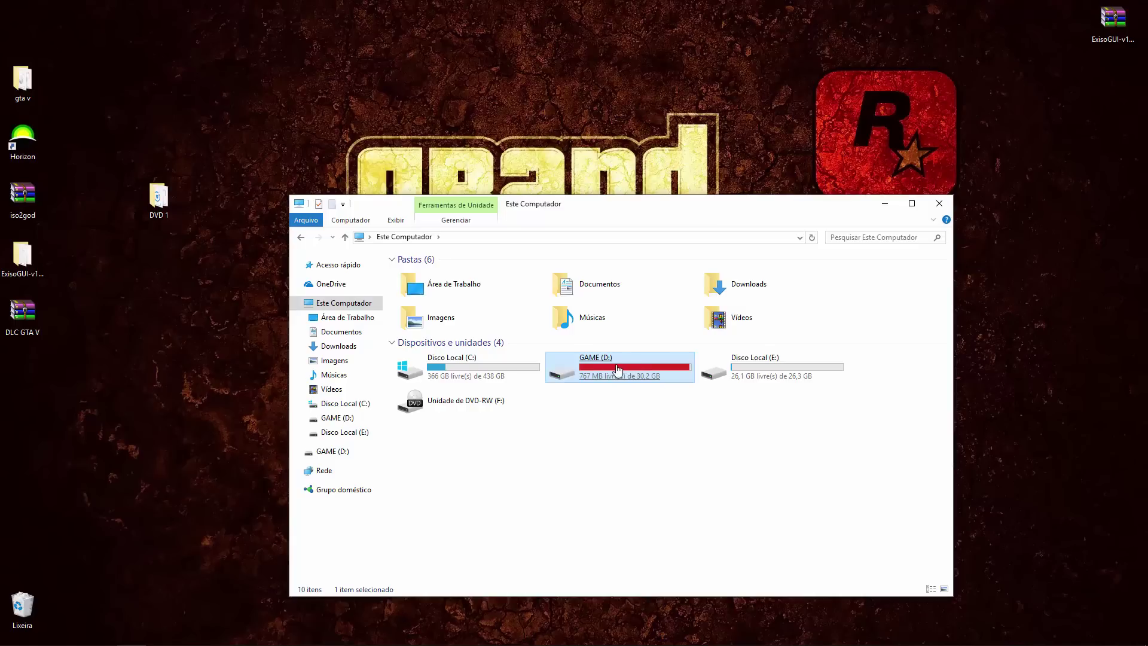
{"action": "left_click", "coordinate": [939, 203]}
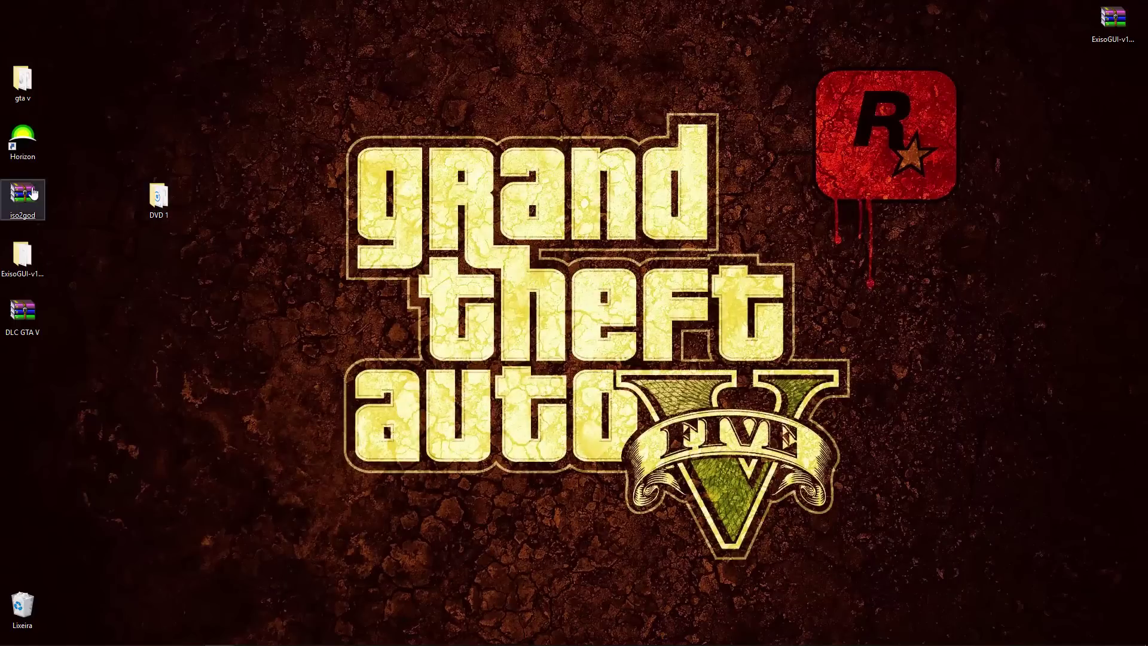
Launch Horizon from the desktop, decline its program update and accept running in offline mode.
{"action": "left_click_drag", "start_coordinate": [22, 141], "coordinate": [390, 280]}
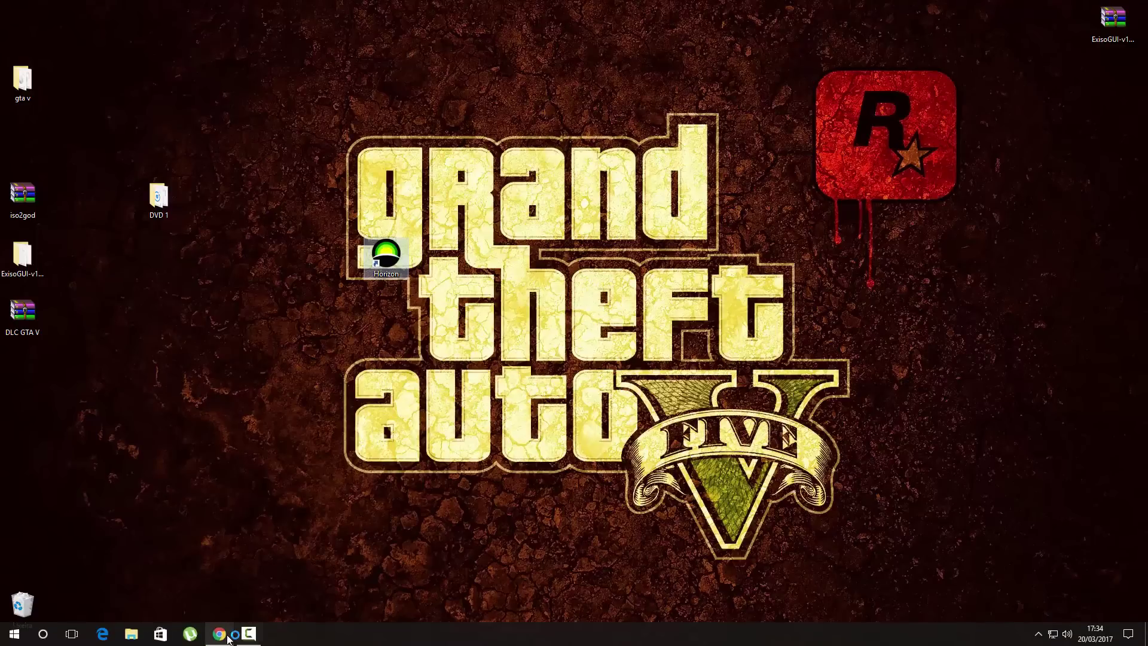
{"action": "left_click", "coordinate": [249, 643]}
{"action": "left_click", "coordinate": [1092, 611]}
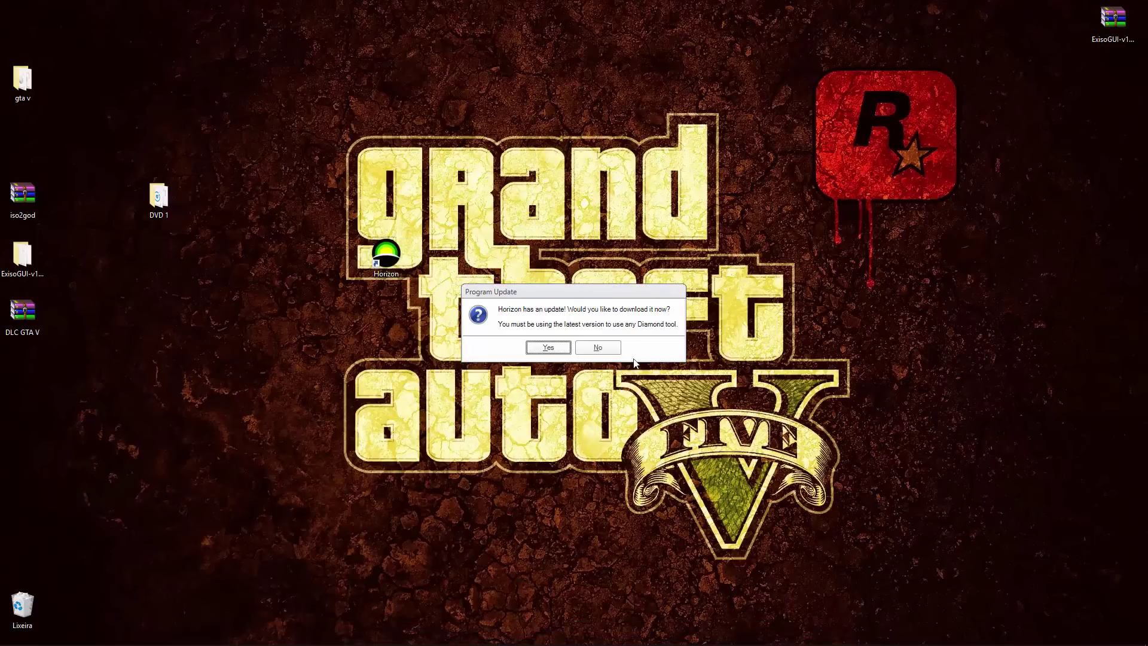
{"action": "left_click", "coordinate": [597, 348]}
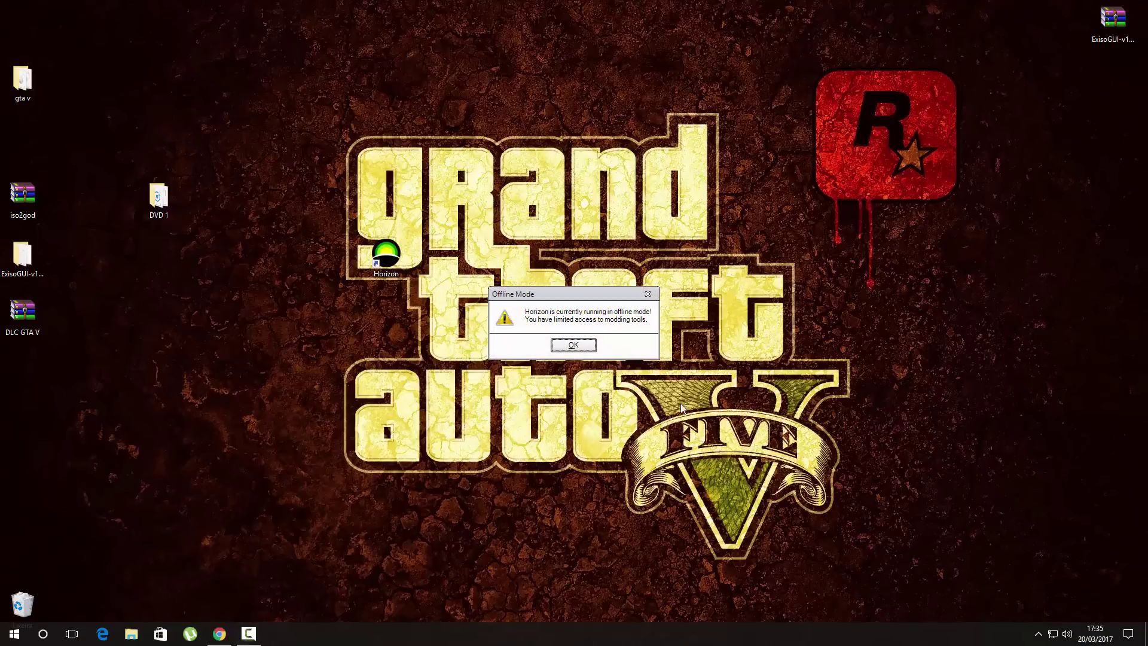
{"action": "left_click", "coordinate": [572, 345]}
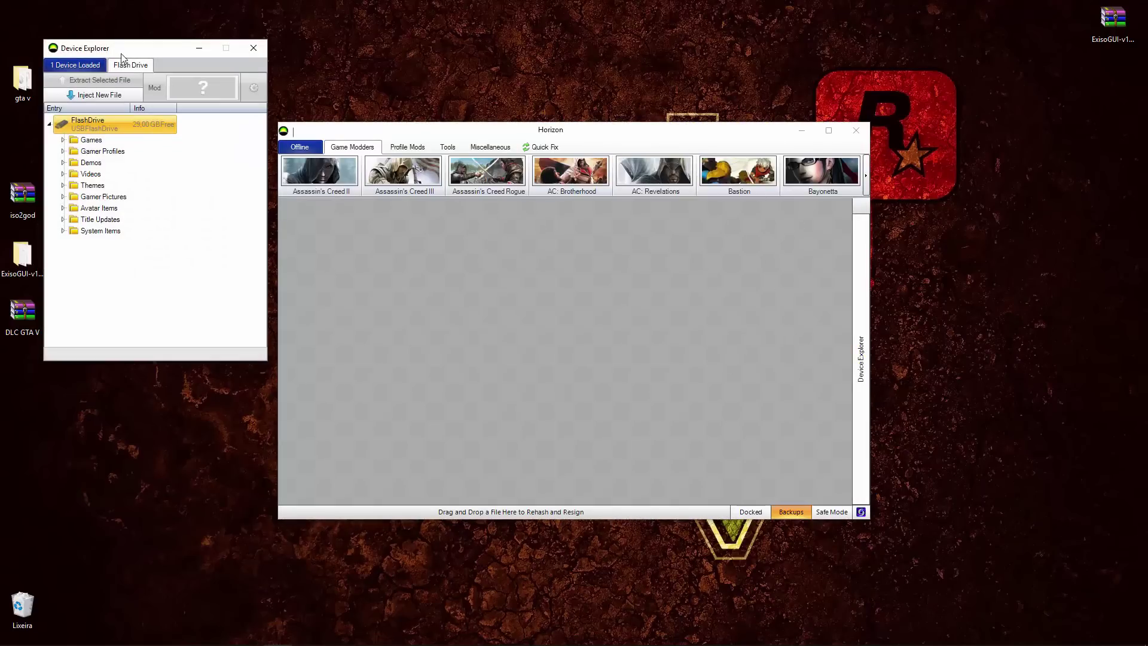
Close the Device Explorer and toggle Horizon's Docked option to bring it back as a separate window.
{"action": "left_click", "coordinate": [253, 48]}
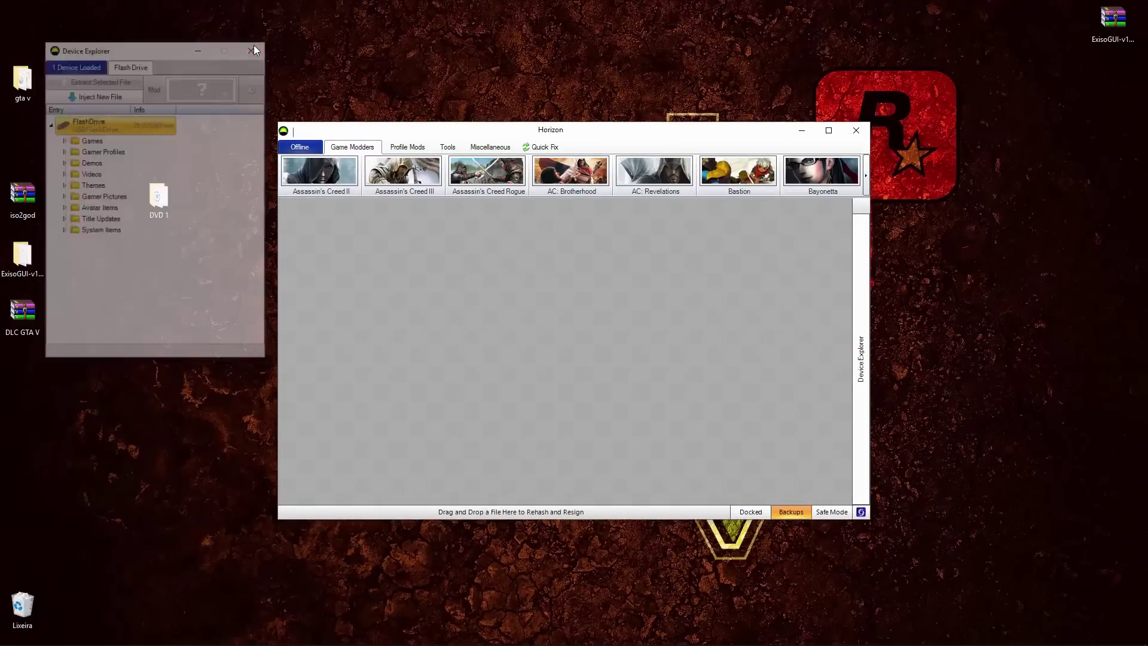
{"action": "left_click", "coordinate": [756, 512]}
{"action": "left_click", "coordinate": [753, 511]}
{"action": "left_click", "coordinate": [750, 511]}
{"action": "left_click", "coordinate": [743, 508]}
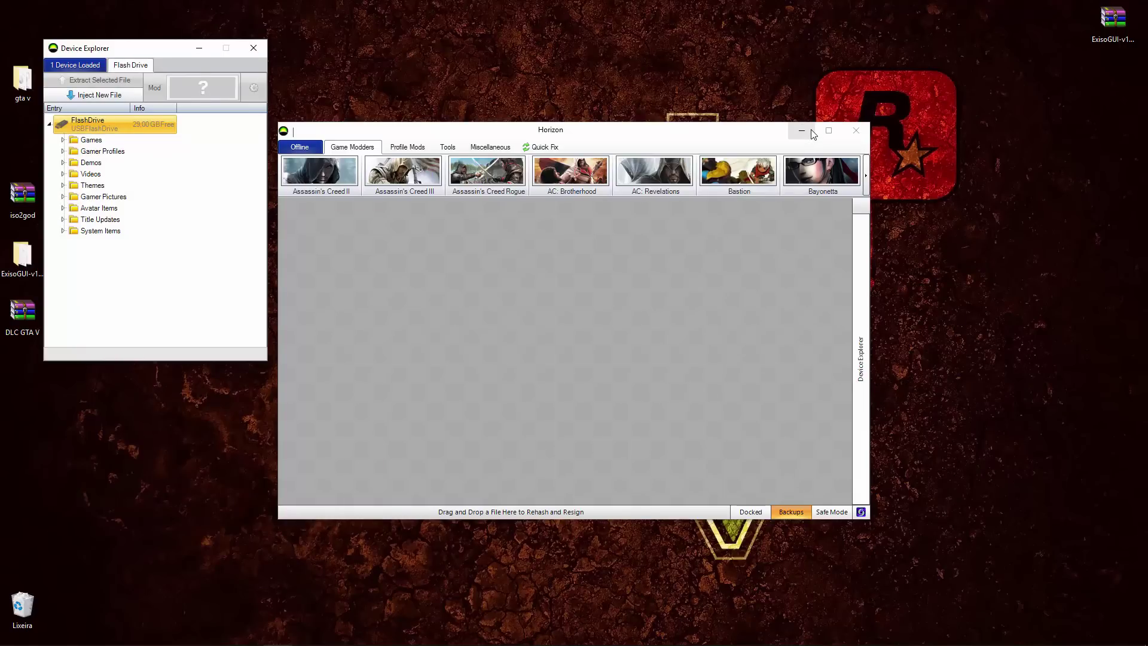
Minimize Horizon's main window, open the DVD 1 folder and place it side by side with the Device Explorer.
{"action": "left_click", "coordinate": [803, 131]}
{"action": "left_click_drag", "start_coordinate": [146, 48], "coordinate": [664, 135]}
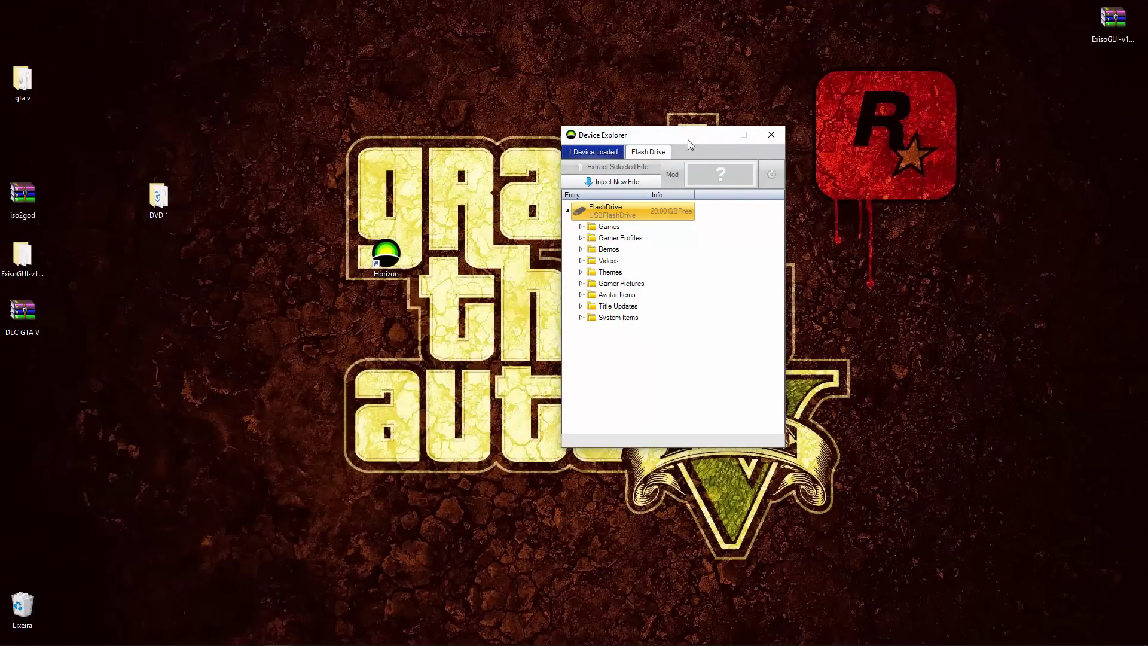
{"action": "left_click_drag", "start_coordinate": [395, 275], "coordinate": [33, 150]}
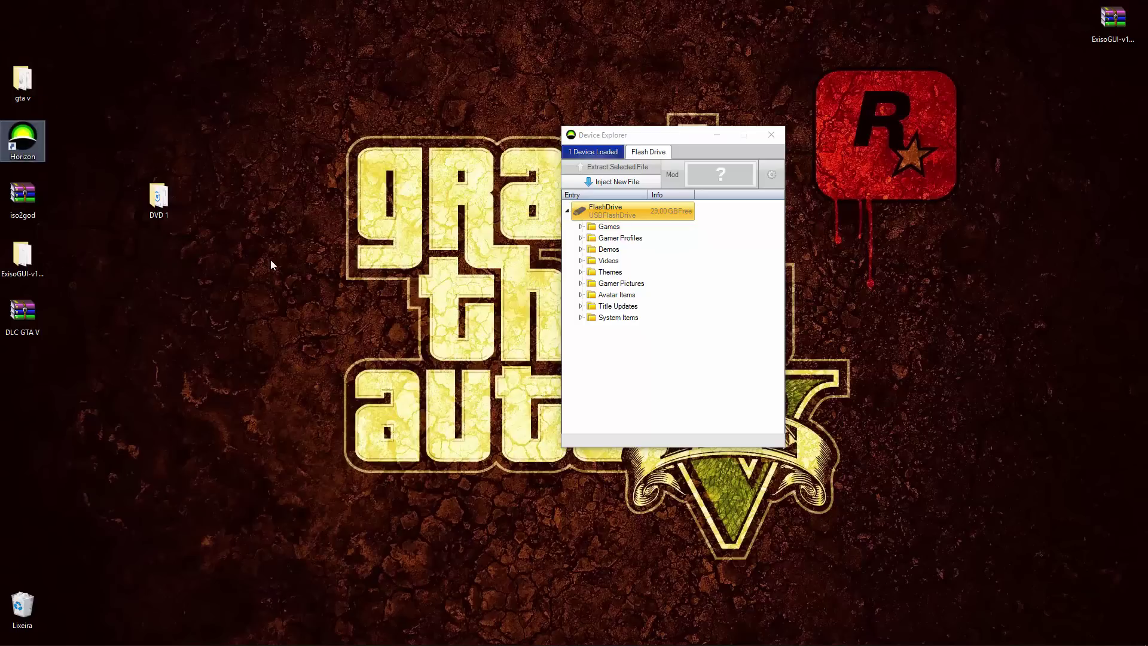
{"action": "left_click", "coordinate": [163, 204]}
{"action": "double_click", "coordinate": [164, 205]}
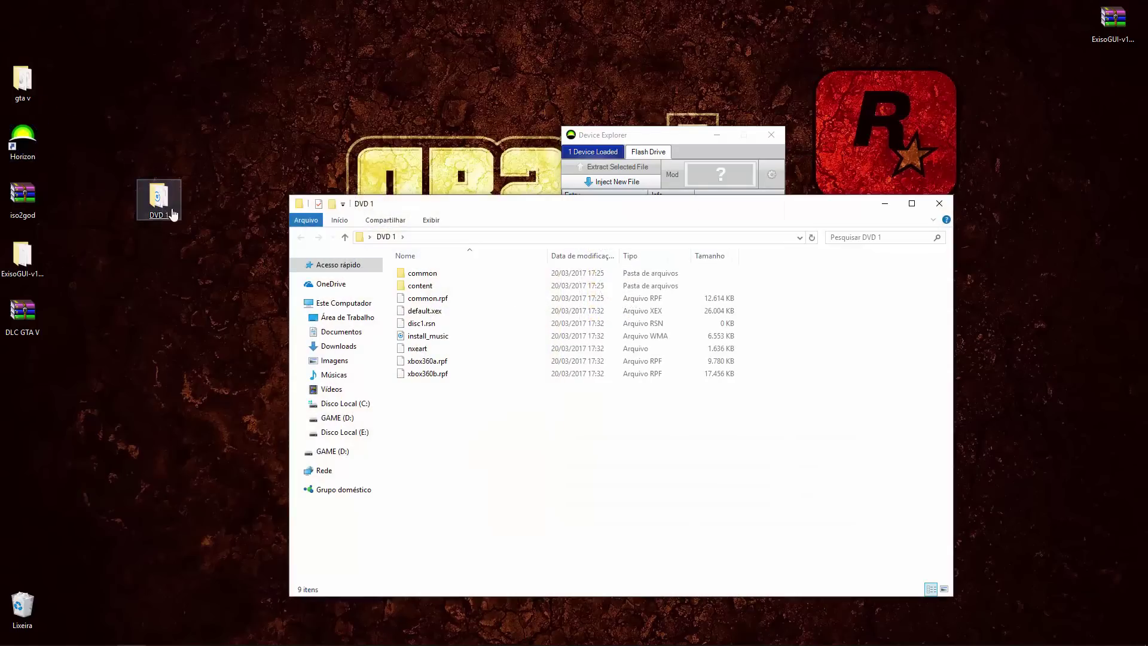
{"action": "left_click_drag", "start_coordinate": [511, 204], "coordinate": [155, 123]}
{"action": "left_click_drag", "start_coordinate": [652, 134], "coordinate": [961, 127]}
{"action": "left_click_drag", "start_coordinate": [405, 115], "coordinate": [685, 126]}
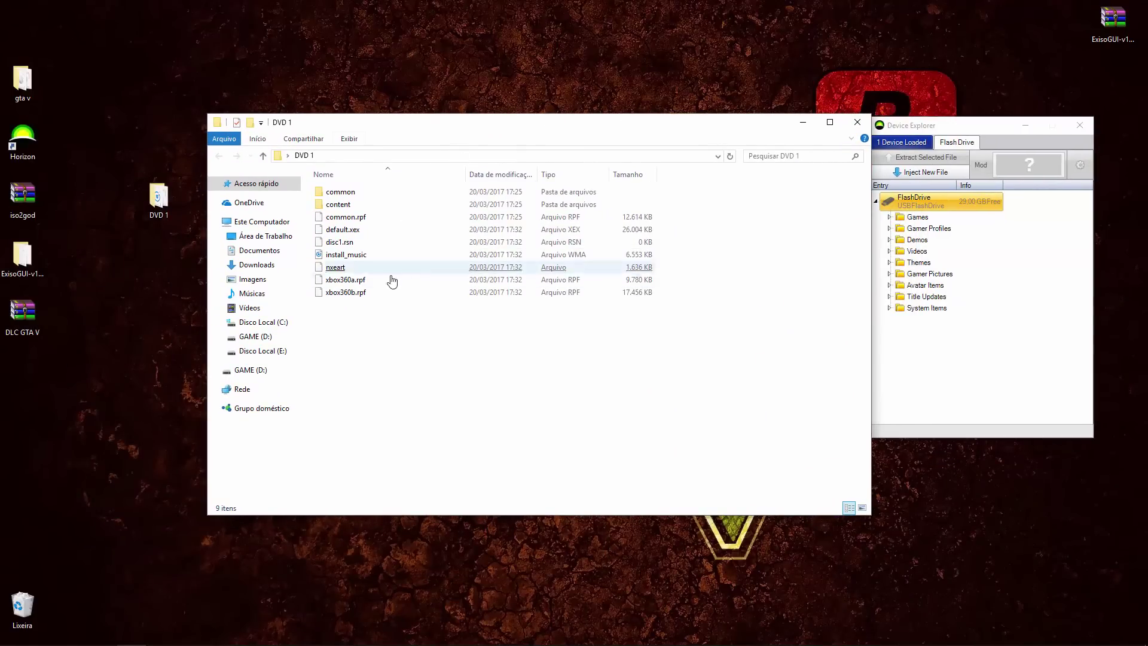
{"action": "double_click", "coordinate": [357, 207]}
{"action": "double_click", "coordinate": [342, 192]}
{"action": "double_click", "coordinate": [344, 199]}
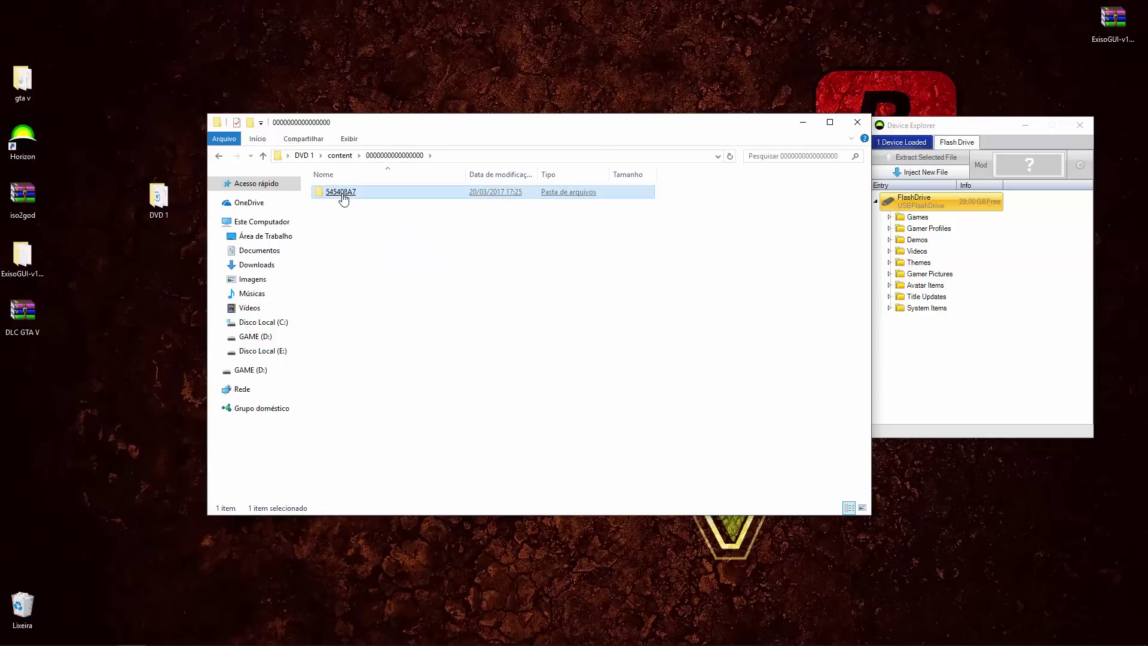
{"action": "double_click", "coordinate": [350, 202]}
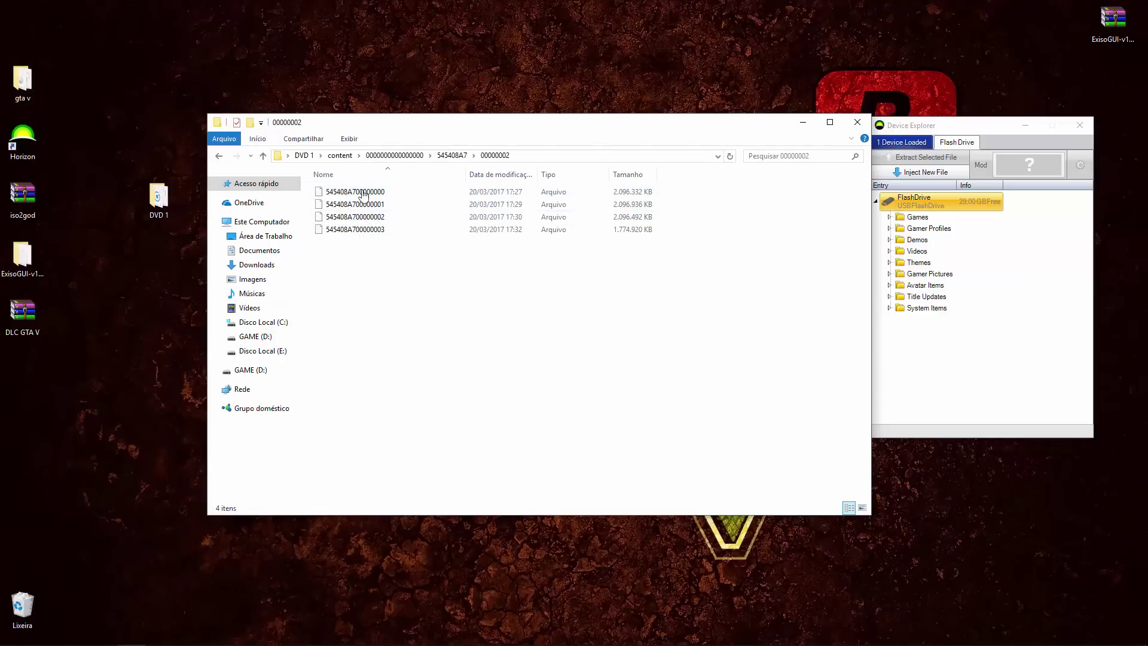
{"action": "left_click_drag", "start_coordinate": [366, 259], "coordinate": [944, 371]}
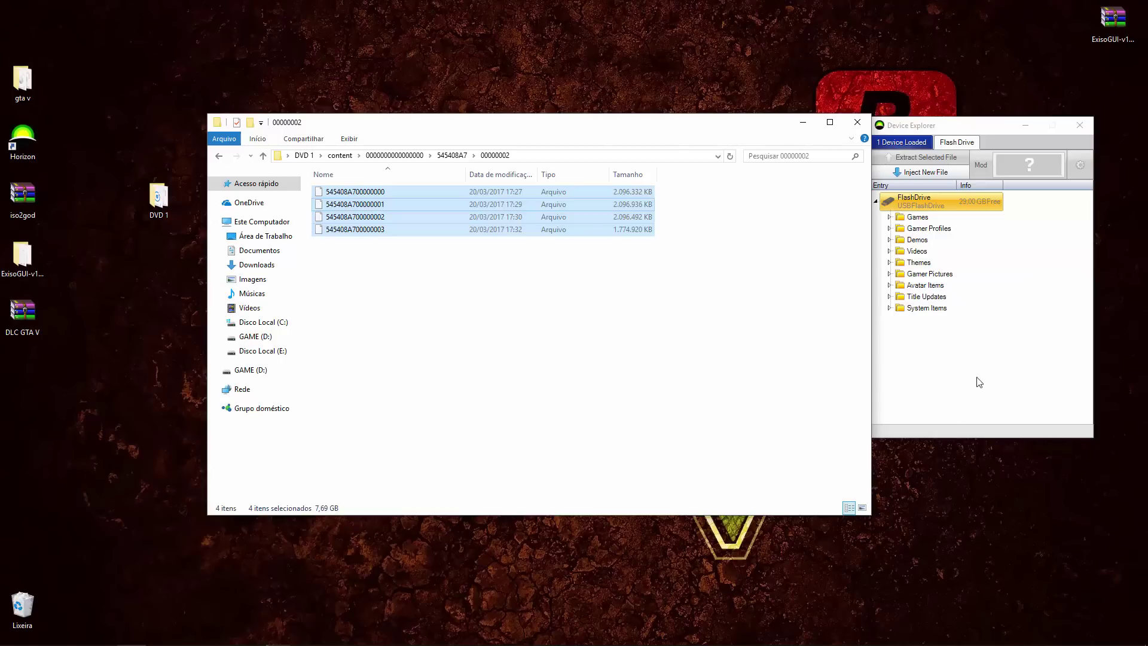
{"action": "left_click_drag", "start_coordinate": [355, 197], "coordinate": [921, 380]}
{"action": "left_click", "coordinate": [803, 122]}
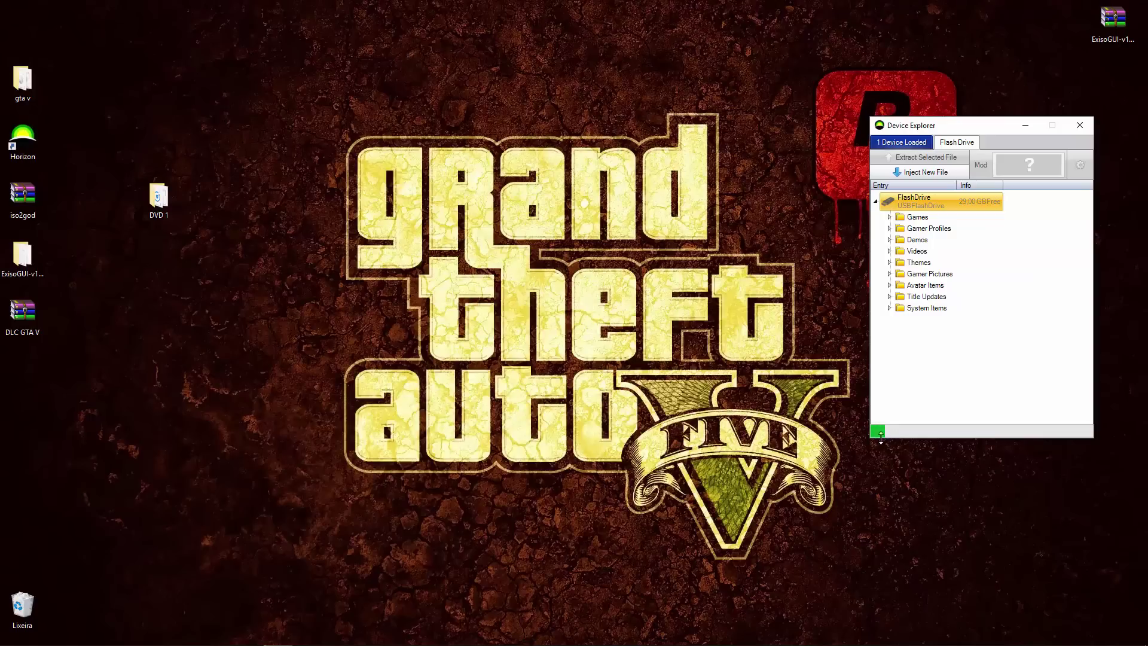
{"action": "mouse_move", "coordinate": [24, 642]}
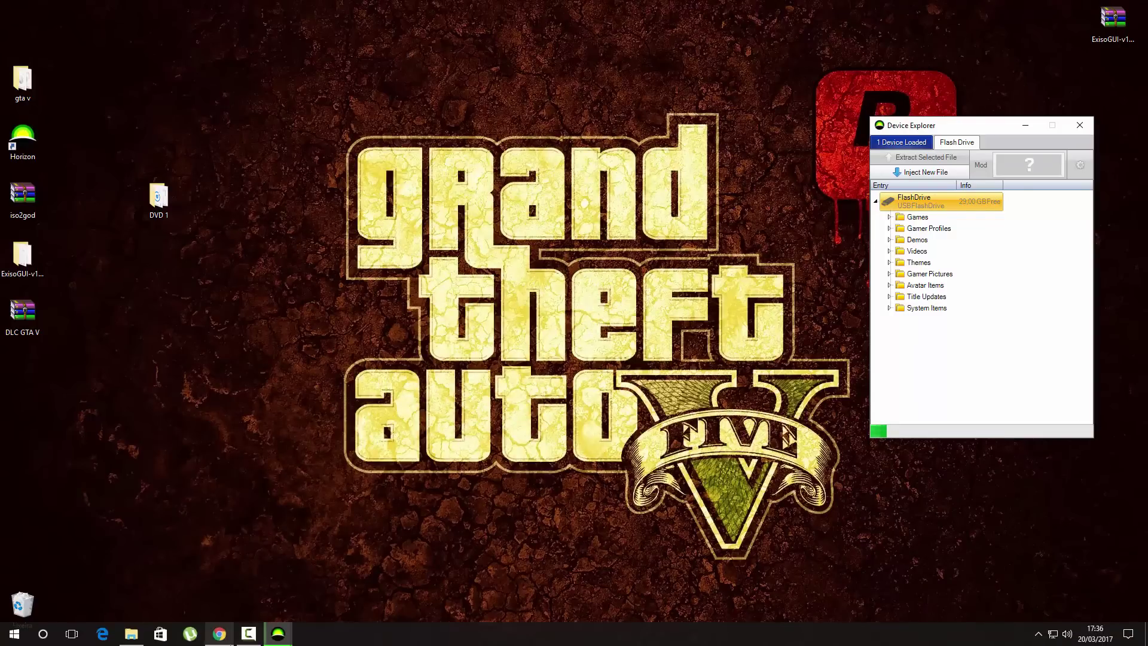
{"action": "left_click", "coordinate": [250, 635]}
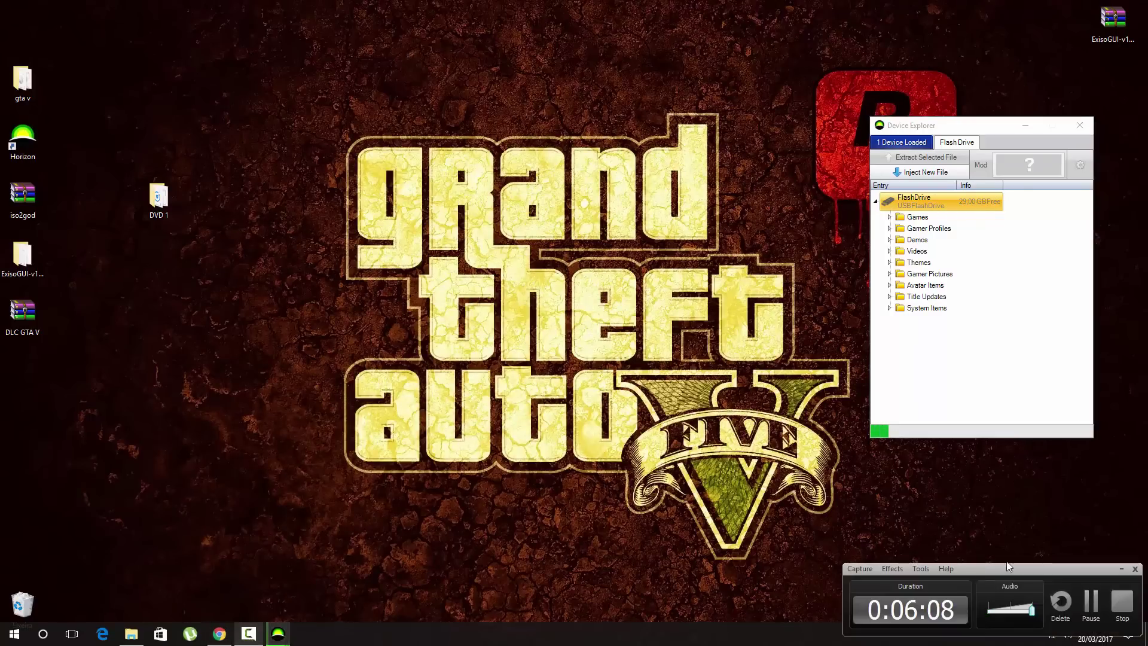
{"action": "left_click", "coordinate": [1090, 601]}
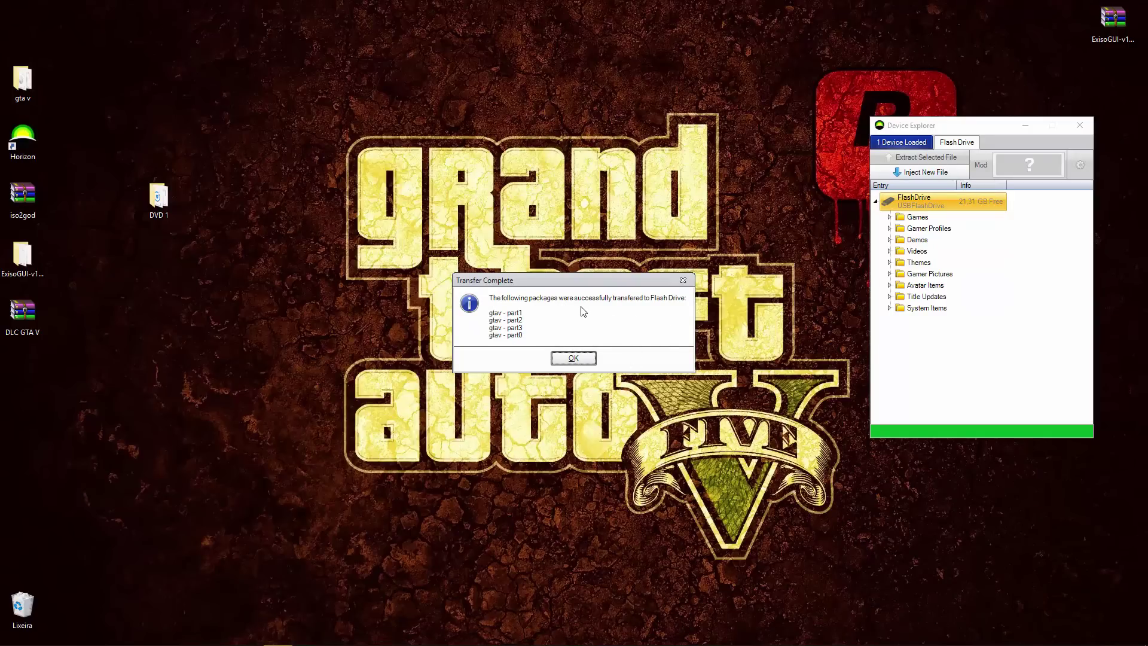
Dismiss the transfer message and expand the flash drive's Games folder and its gtav entry to check the transferred packages.
{"action": "left_click", "coordinate": [572, 358]}
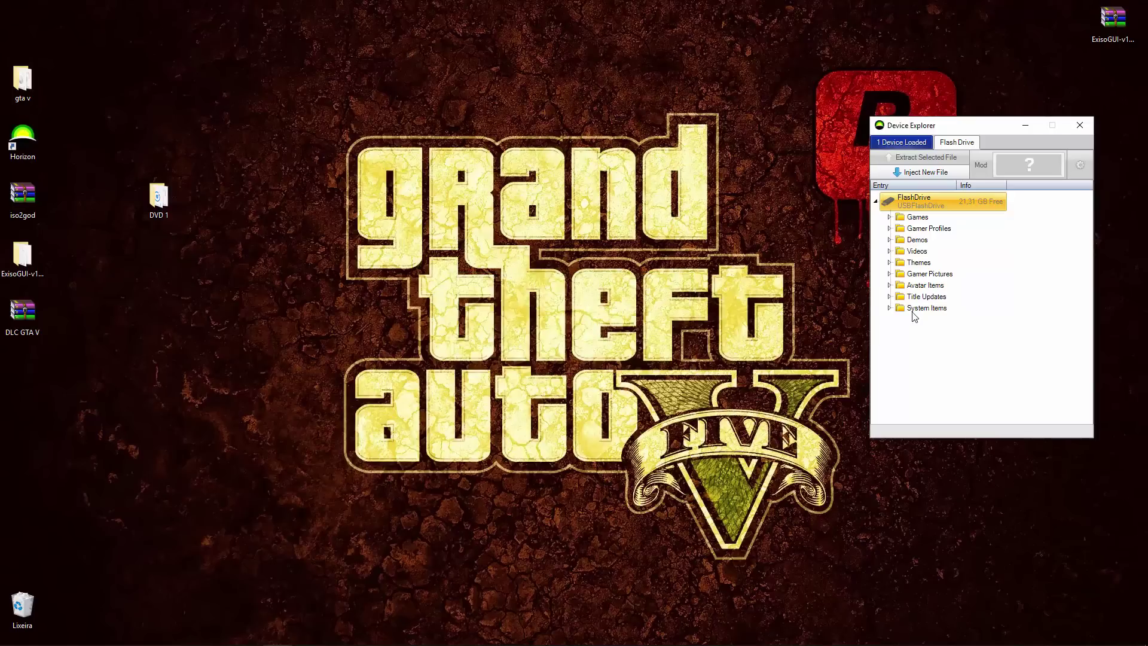
{"action": "left_click", "coordinate": [889, 217]}
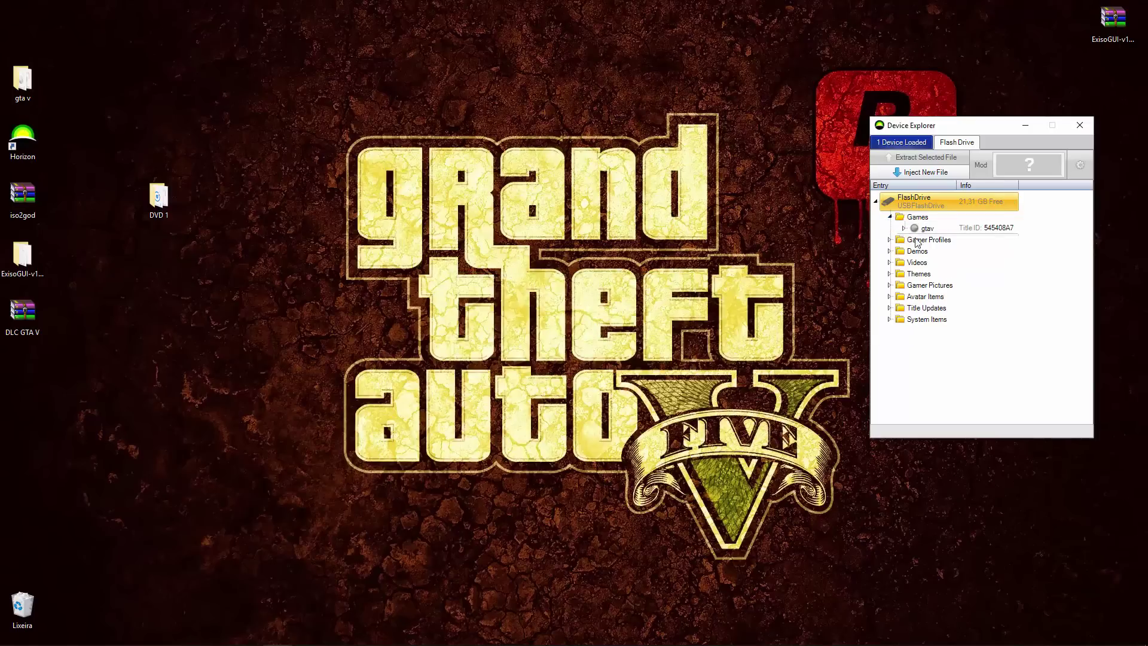
{"action": "left_click", "coordinate": [905, 228]}
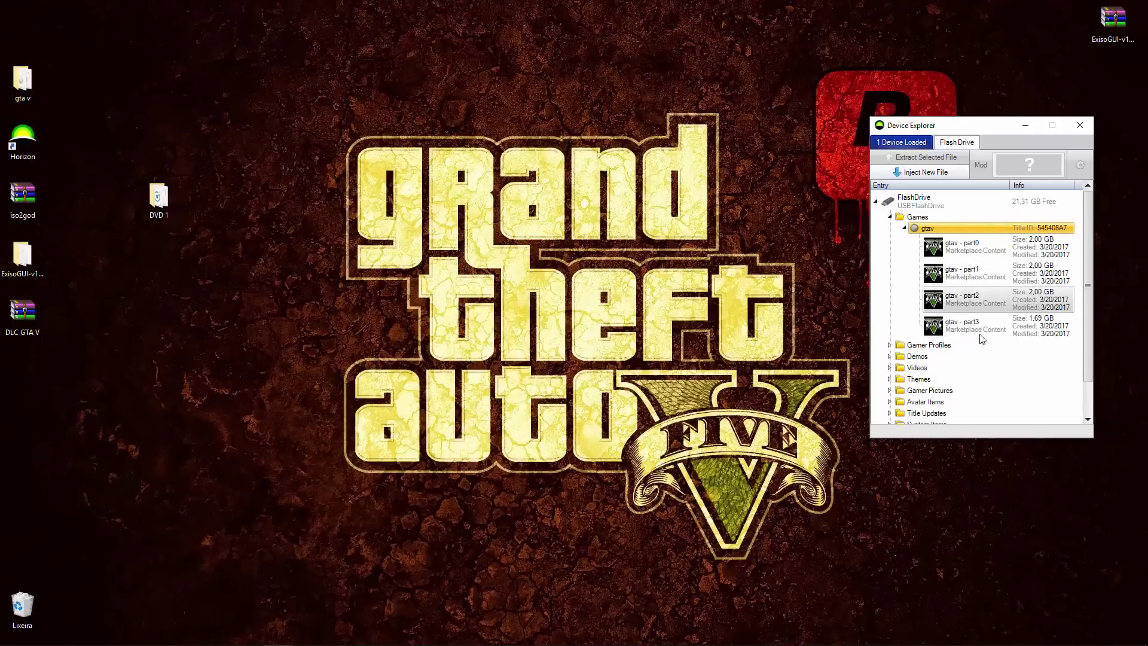
{"action": "scroll", "coordinate": [973, 309], "scroll_direction": "down", "scroll_amount": 1}
{"action": "scroll", "coordinate": [972, 287], "scroll_direction": "up", "scroll_amount": 1}
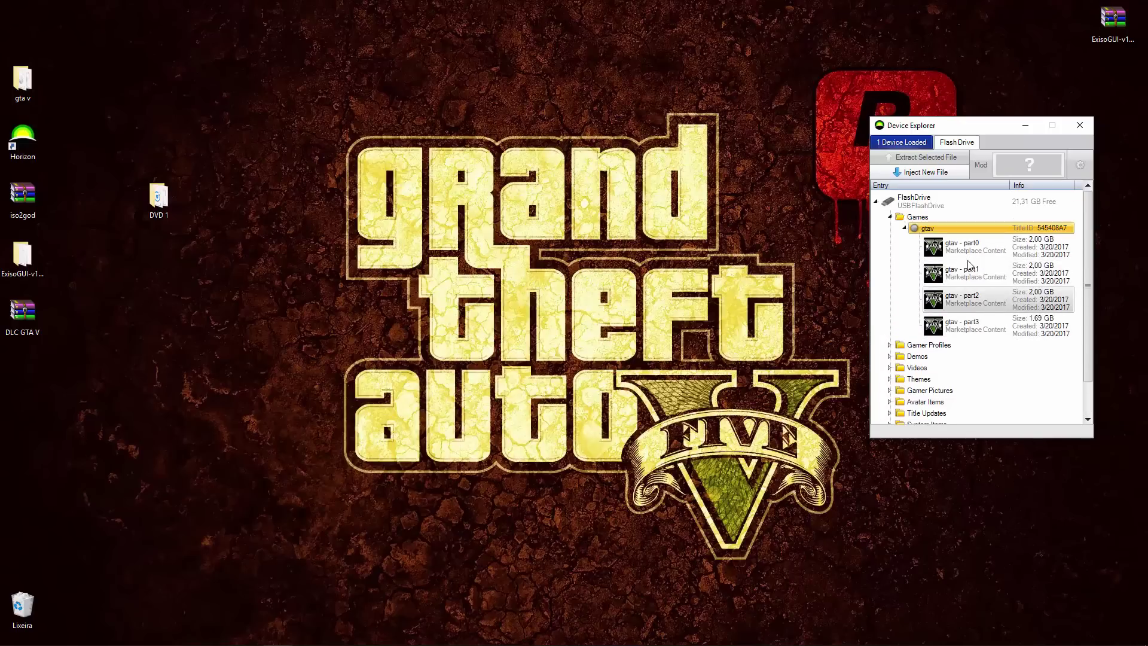
Collapse the flash drive's Games folder, centre the Device Explorer, and set the DVD 1 folder aside beneath the ExisoGUI archive.
{"action": "left_click", "coordinate": [890, 218]}
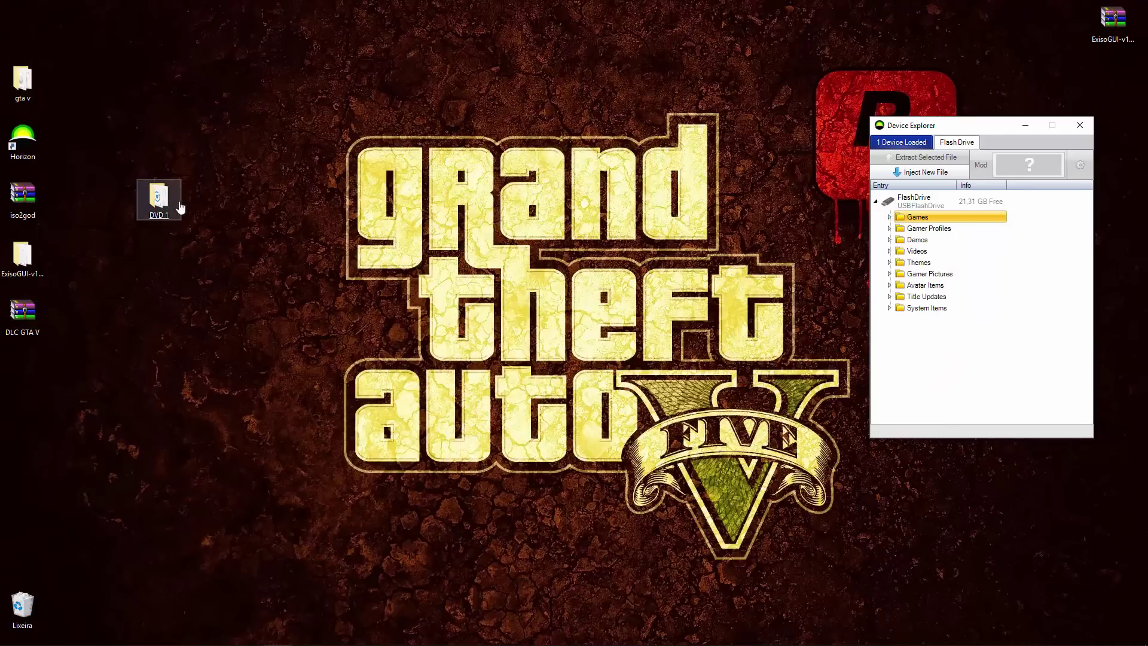
{"action": "left_click_drag", "start_coordinate": [942, 133], "coordinate": [578, 190]}
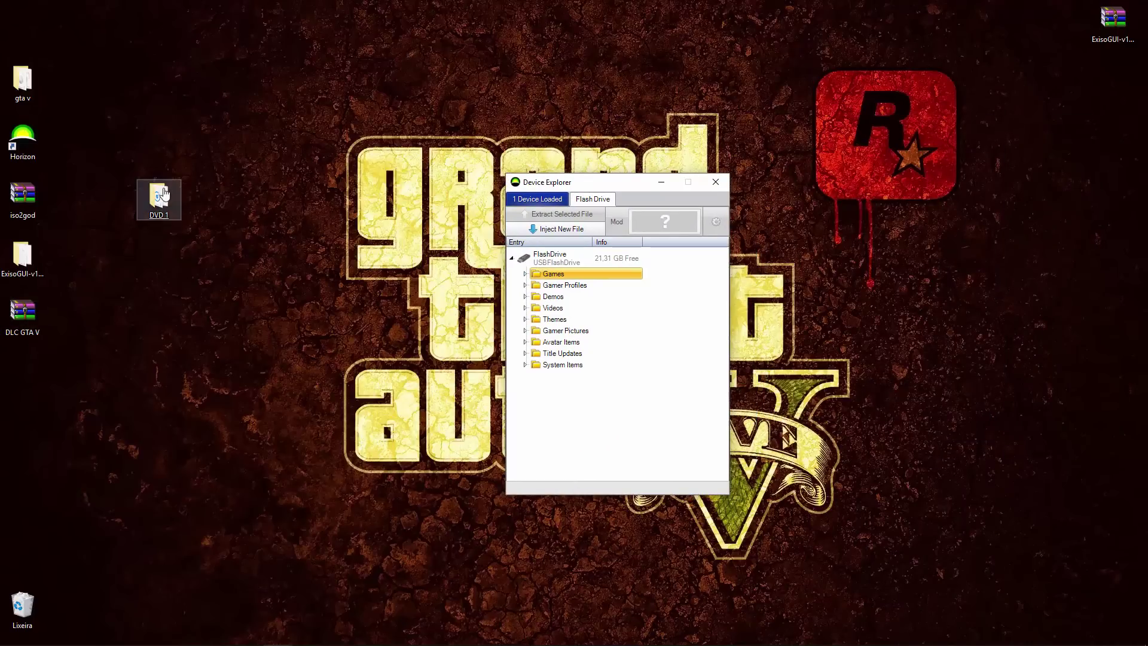
{"action": "left_click_drag", "start_coordinate": [156, 206], "coordinate": [1113, 84]}
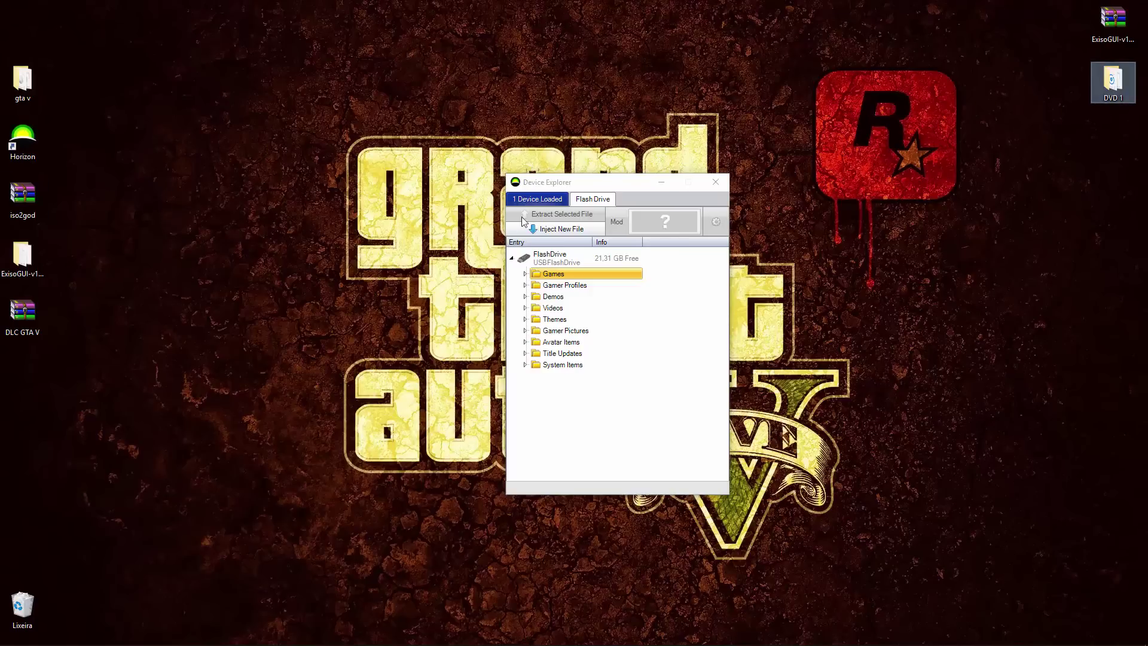
Place the DLC GTA V archive on an open area of the desktop and extract its contents there.
{"action": "left_click_drag", "start_coordinate": [27, 320], "coordinate": [252, 217]}
{"action": "right_click", "coordinate": [251, 205]}
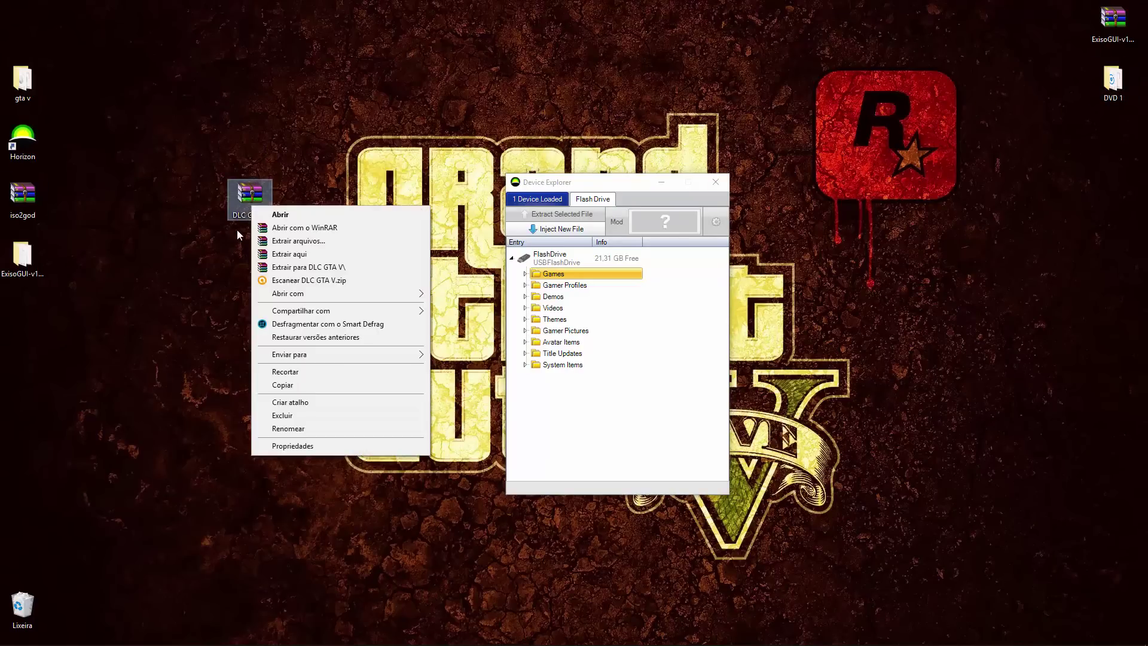
{"action": "left_click", "coordinate": [288, 254]}
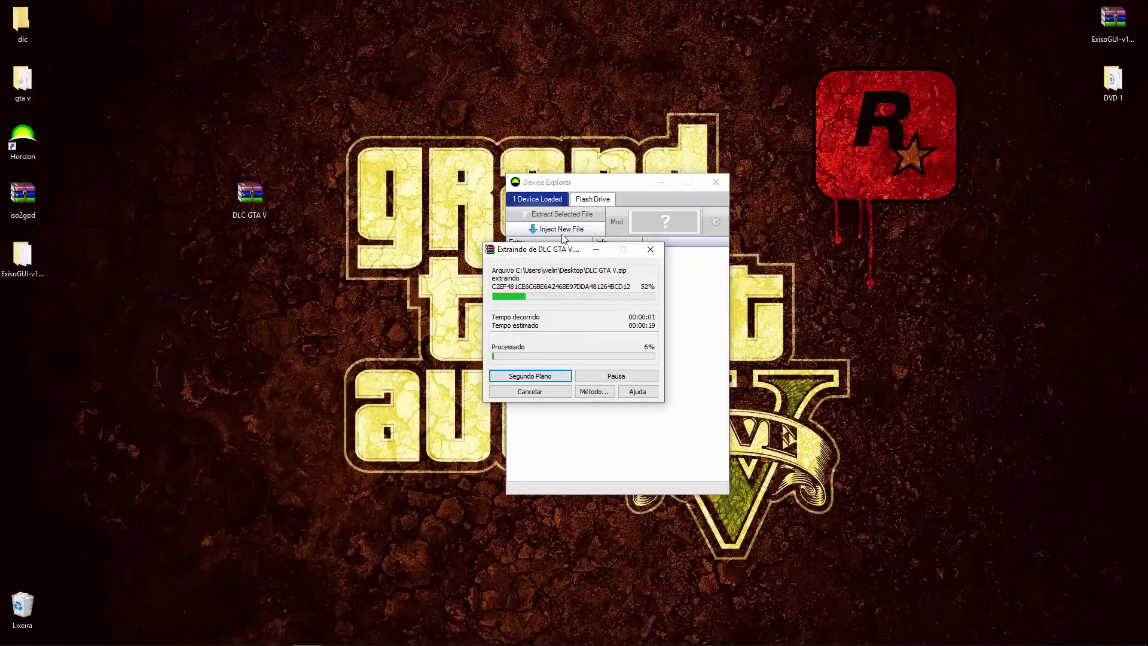
{"action": "mouse_move", "coordinate": [249, 636]}
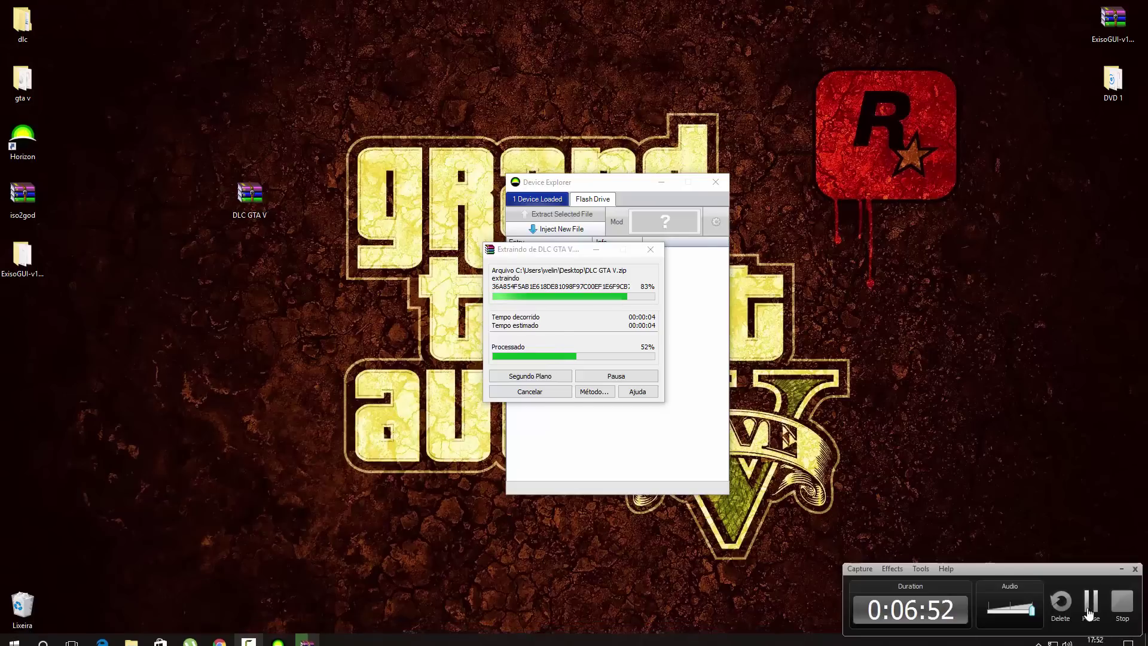
Set the DLC GTA V archive and the Device Explorer aside, and open the extracted dlc folder.
{"action": "left_click_drag", "start_coordinate": [589, 185], "coordinate": [912, 180]}
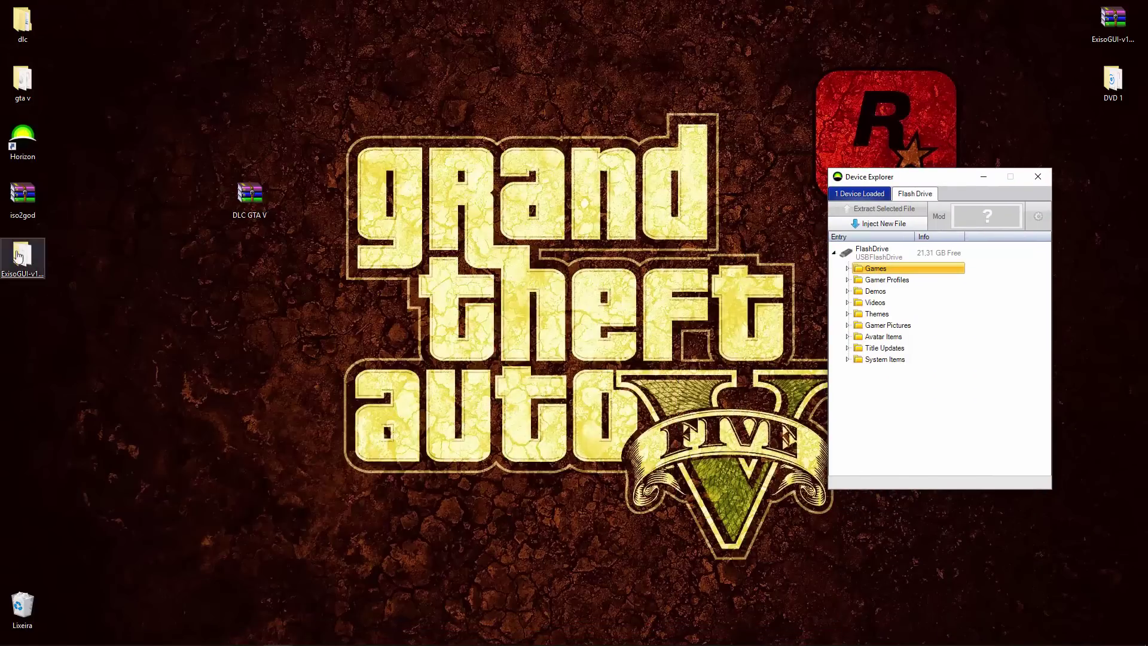
{"action": "left_click_drag", "start_coordinate": [248, 192], "coordinate": [1115, 138]}
{"action": "left_click_drag", "start_coordinate": [17, 27], "coordinate": [289, 323]}
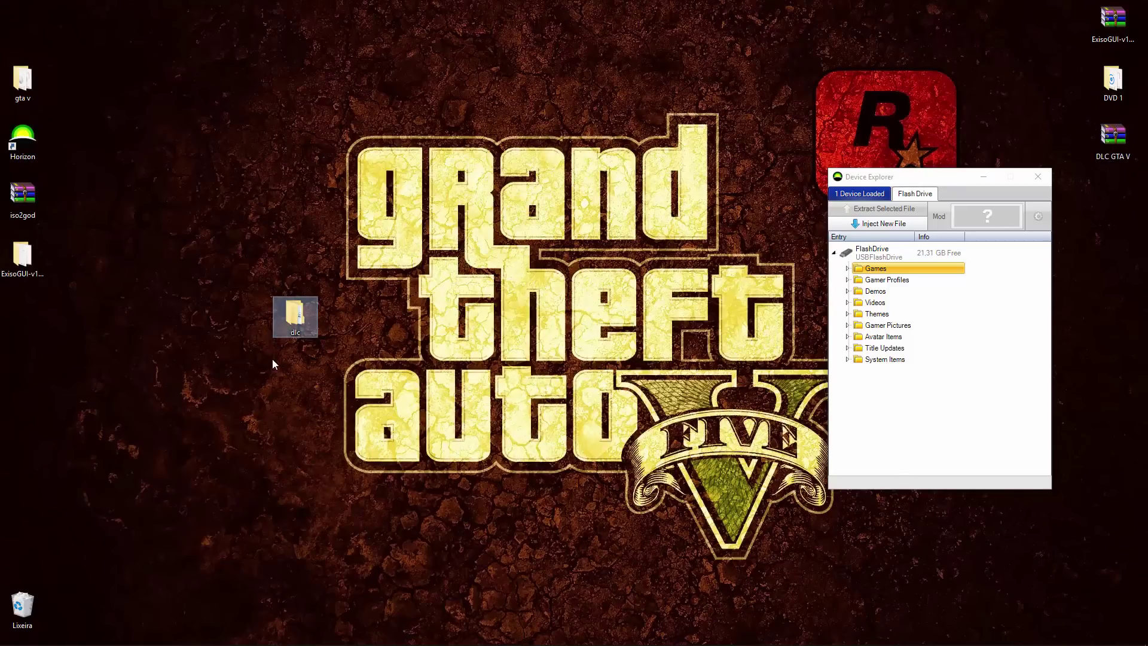
{"action": "key", "text": "Return"}
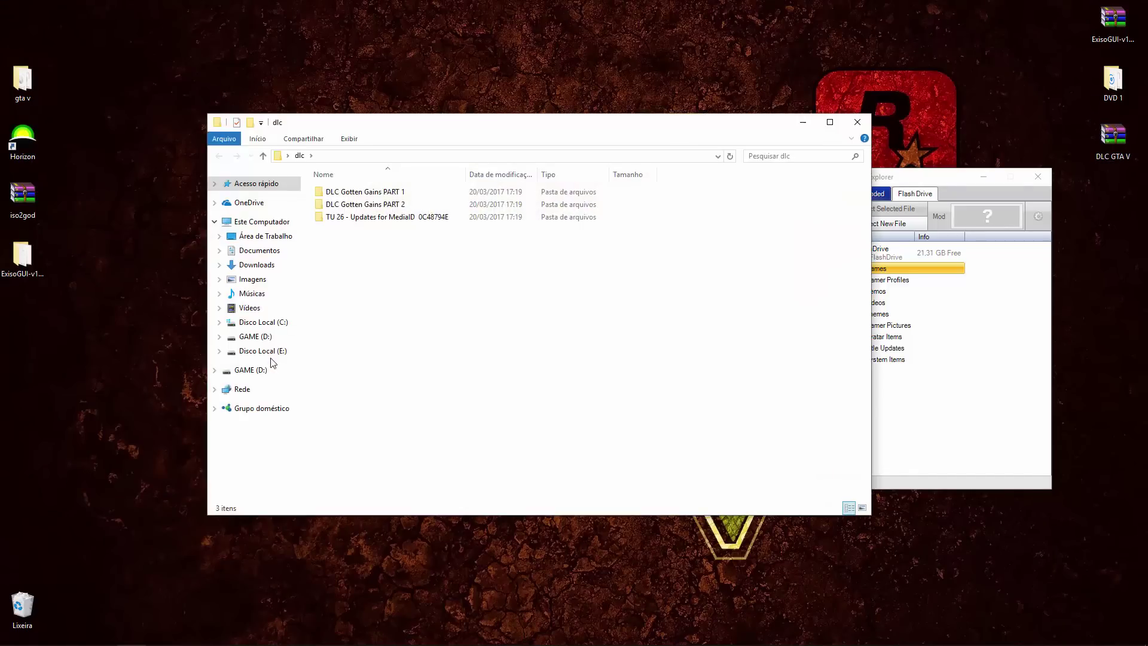
Look inside the TU 26 update, DLC Gotten Gains PART 2 and DLC Gotten Gains PART 1 folders.
{"action": "left_click", "coordinate": [365, 194]}
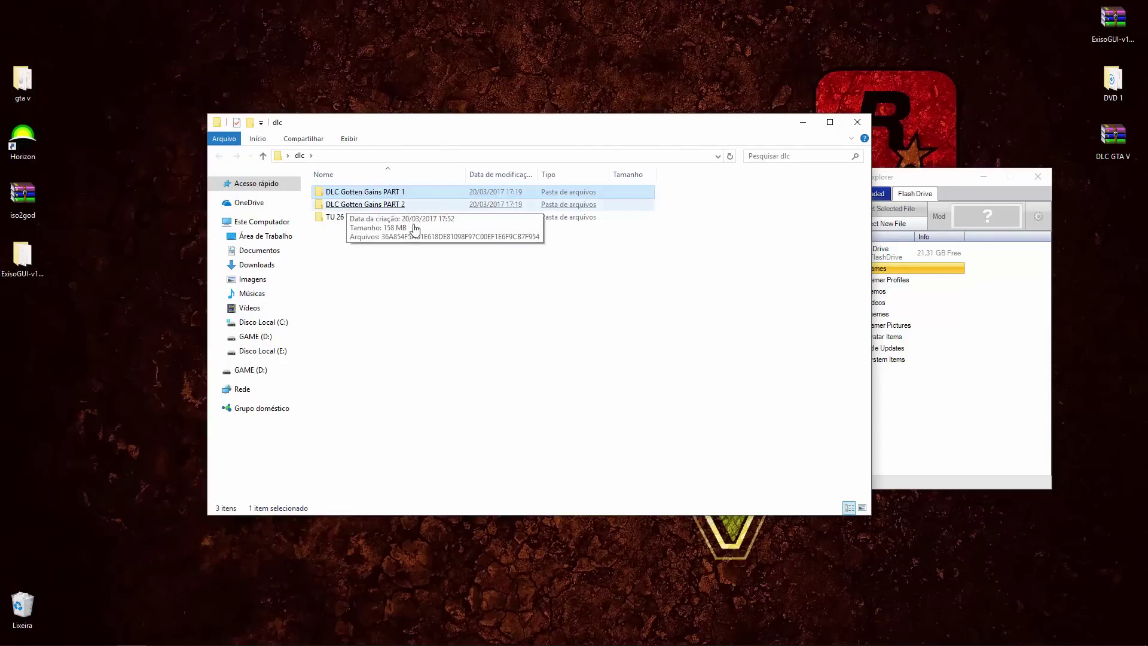
{"action": "double_click", "coordinate": [347, 218]}
{"action": "left_click", "coordinate": [395, 194]}
{"action": "left_click", "coordinate": [219, 161]}
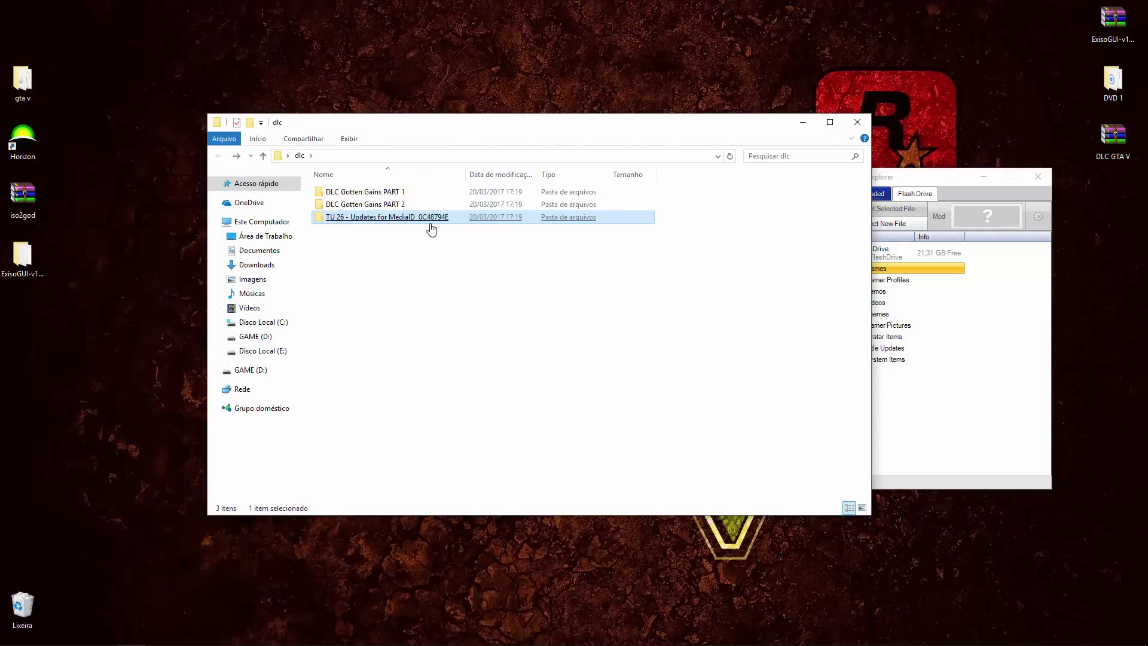
{"action": "double_click", "coordinate": [361, 205]}
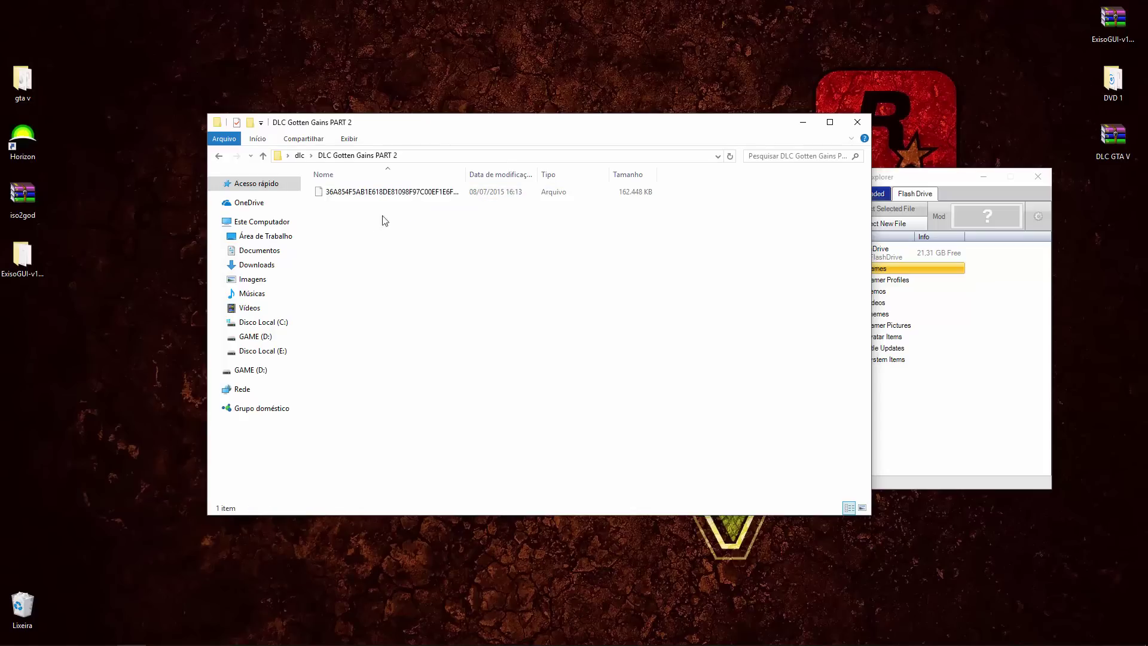
{"action": "left_click", "coordinate": [218, 156]}
{"action": "double_click", "coordinate": [366, 192]}
{"action": "left_click", "coordinate": [216, 157]}
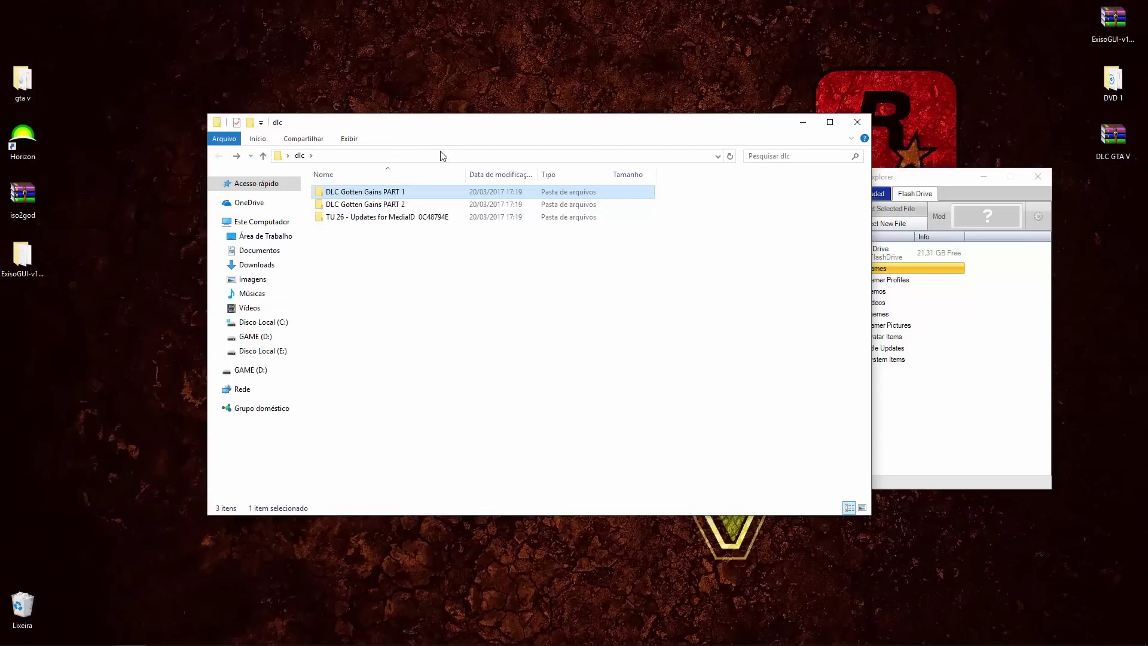
Inject the file from DLC Gotten Gains PART 1 into the flash drive through the Device Explorer and dismiss the transfer message.
{"action": "left_click_drag", "start_coordinate": [427, 141], "coordinate": [309, 151]}
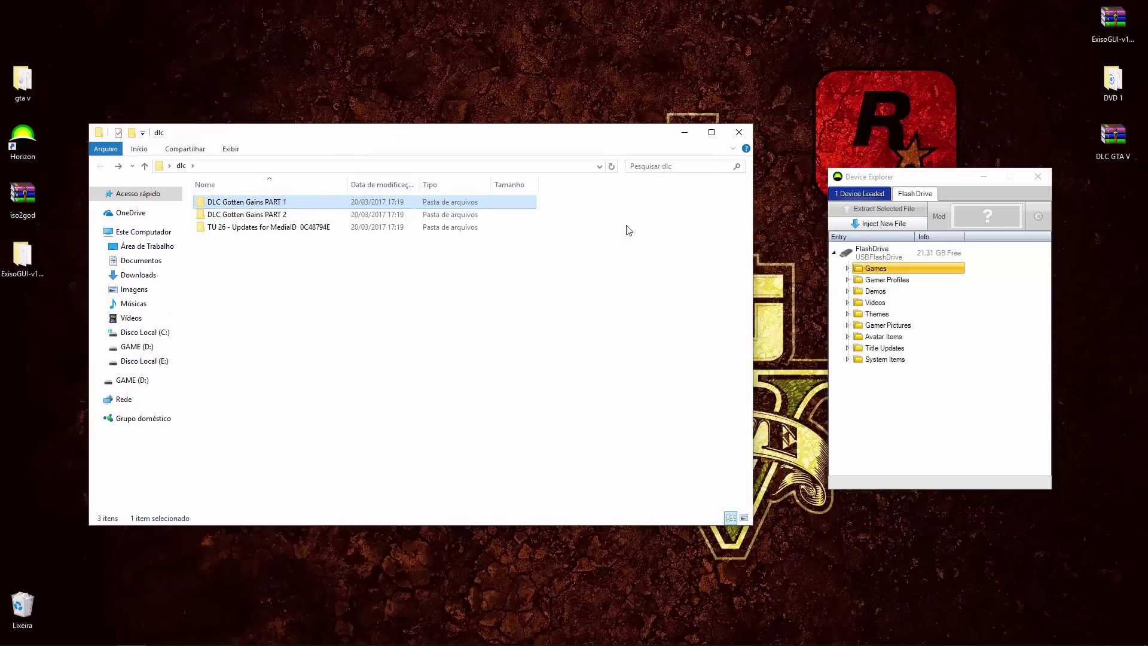
{"action": "double_click", "coordinate": [235, 203]}
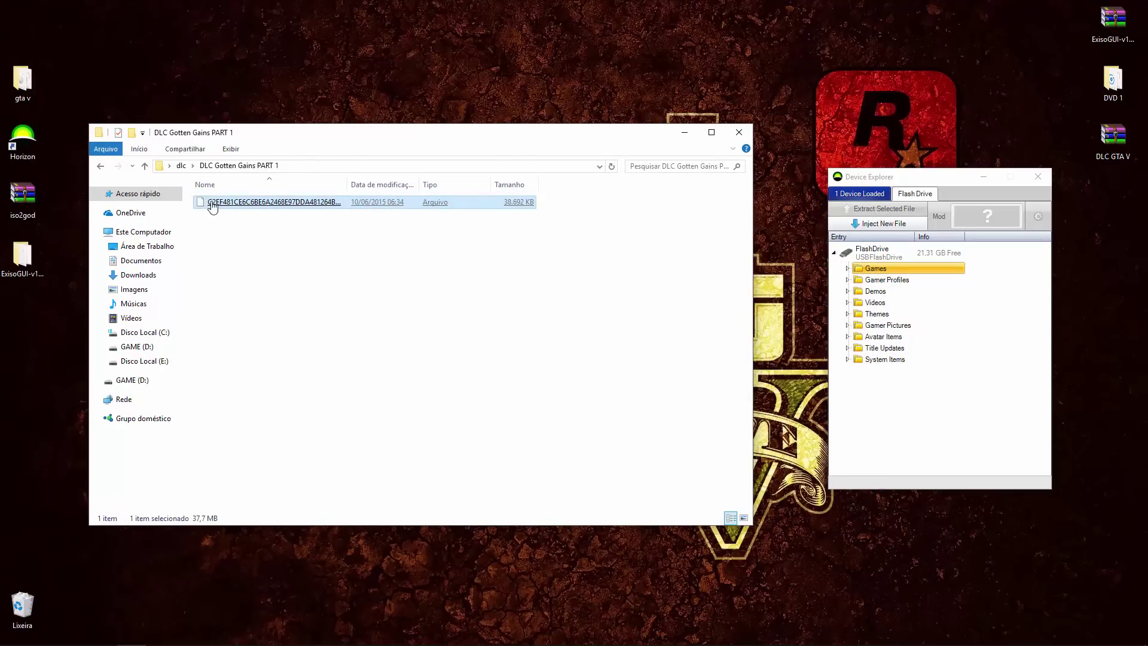
{"action": "left_click_drag", "start_coordinate": [209, 206], "coordinate": [916, 428]}
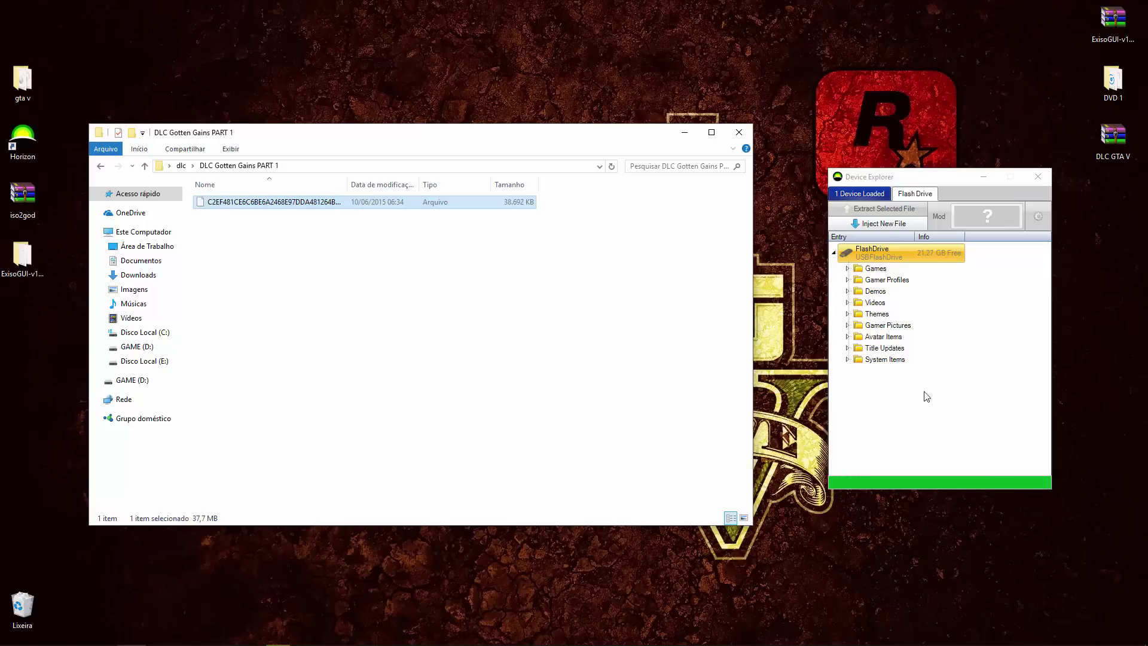
{"action": "left_click_drag", "start_coordinate": [459, 124], "coordinate": [514, 182]}
{"action": "left_click", "coordinate": [573, 346]}
Inject the file from DLC Gotten Gains PART 2 into the flash drive, minimize the folder window and dismiss the transfer message.
{"action": "left_click", "coordinate": [128, 212]}
{"action": "double_click", "coordinate": [305, 261]}
{"action": "left_click_drag", "start_coordinate": [256, 248], "coordinate": [893, 377]}
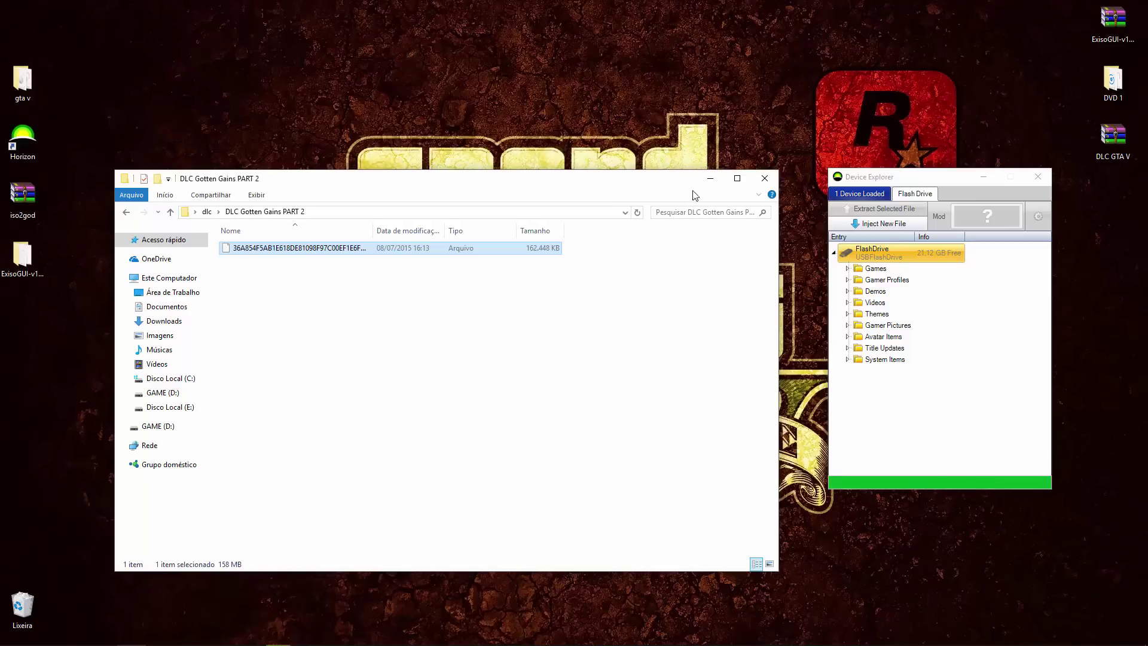
{"action": "left_click", "coordinate": [710, 178]}
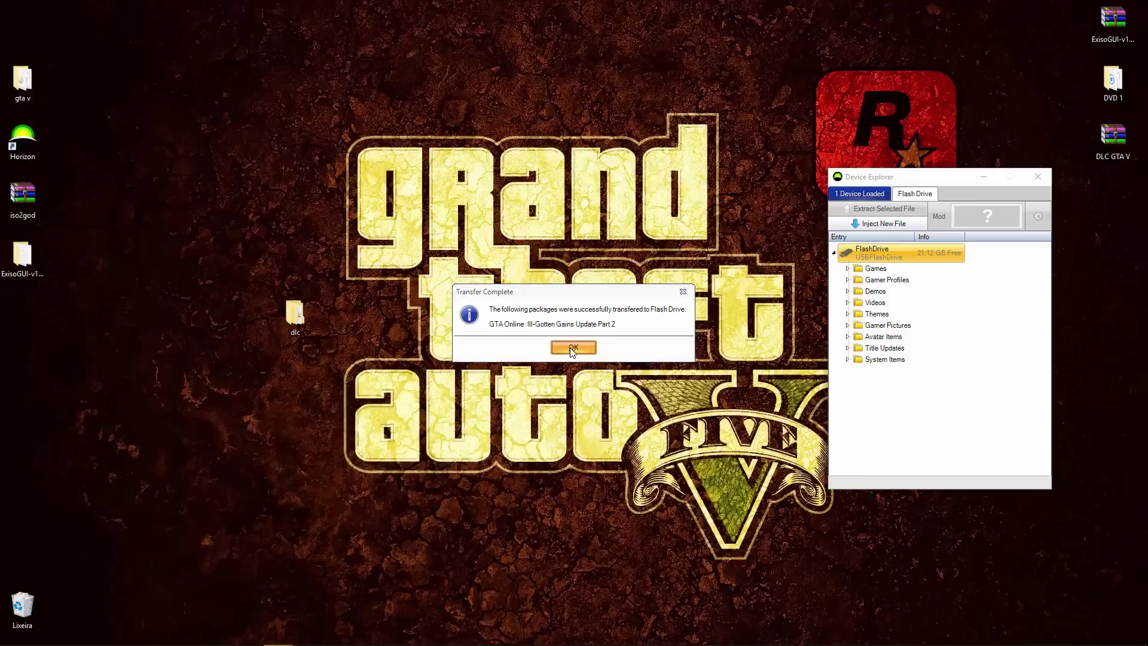
{"action": "left_click", "coordinate": [572, 348]}
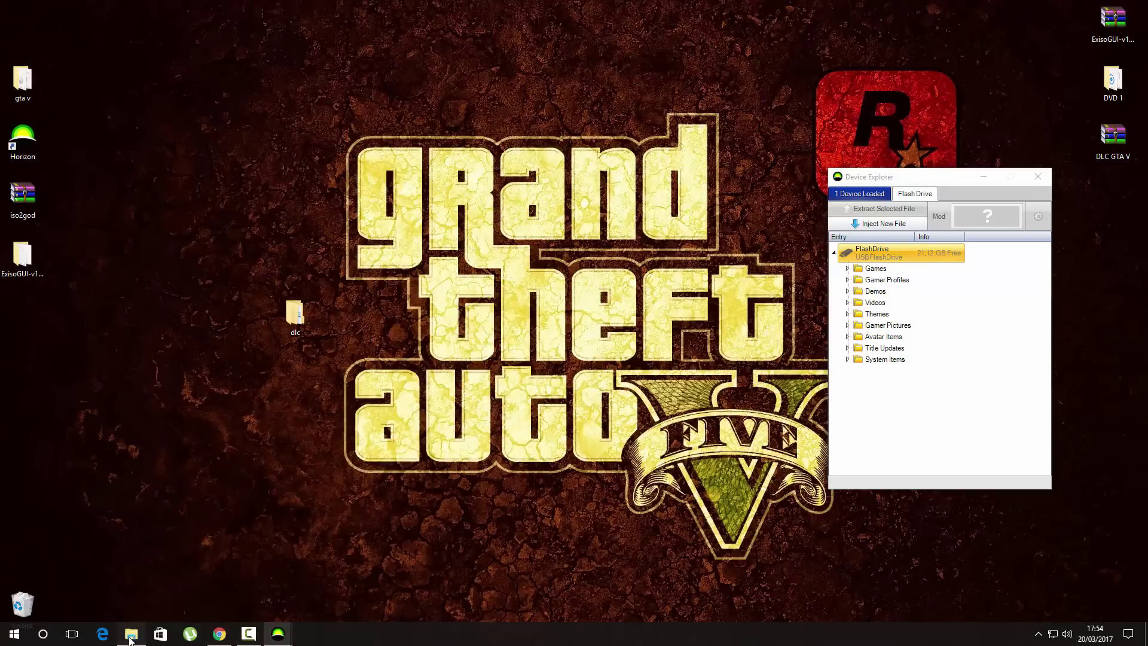
Inject tu00000009_00000000 from the TU 26 - Updates for MediaID 0C48794E folder into the flash drive, and dismiss the transfer message.
{"action": "left_click", "coordinate": [130, 635]}
{"action": "left_click", "coordinate": [122, 212]}
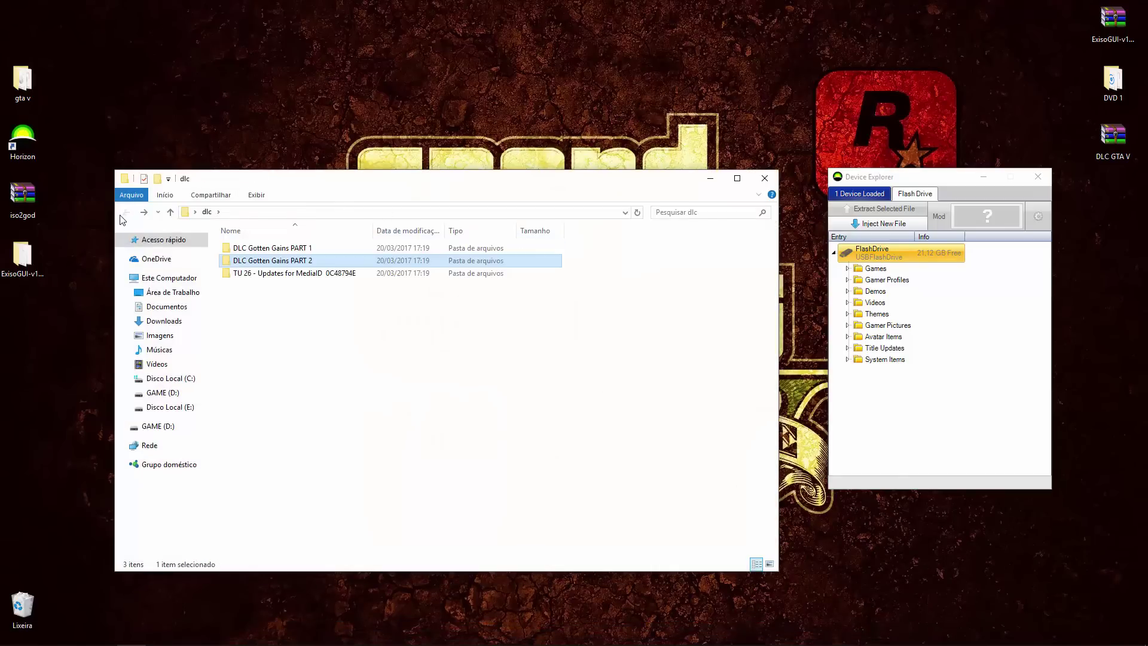
{"action": "double_click", "coordinate": [274, 275]}
{"action": "left_click", "coordinate": [249, 248]}
{"action": "left_click_drag", "start_coordinate": [775, 346], "coordinate": [945, 419]}
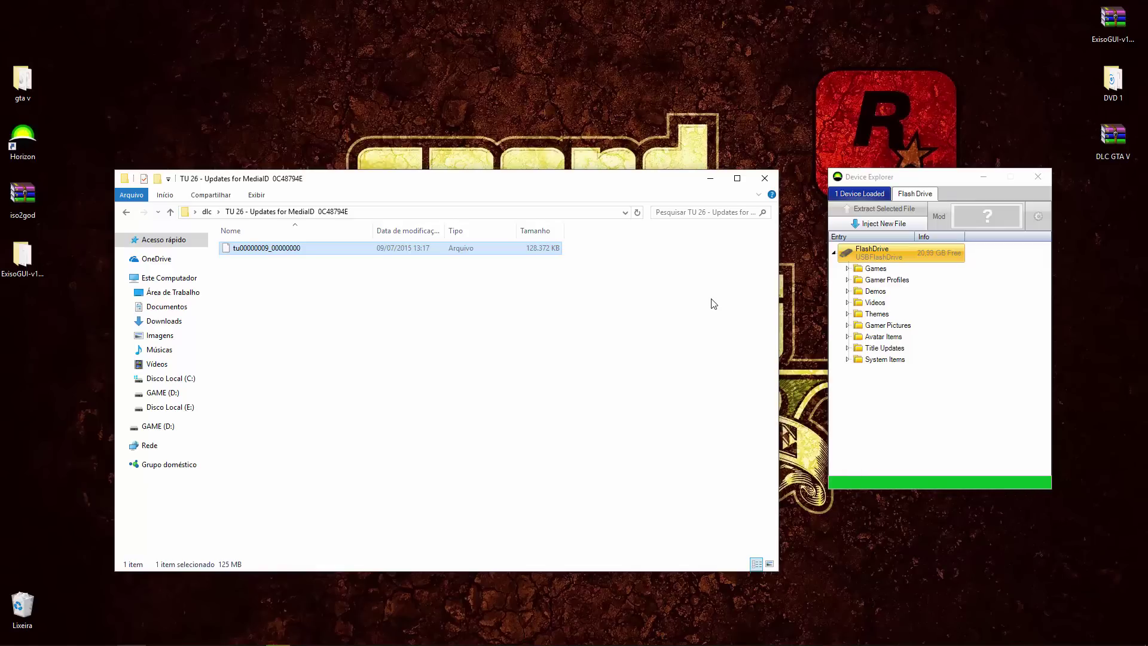
{"action": "left_click", "coordinate": [765, 178]}
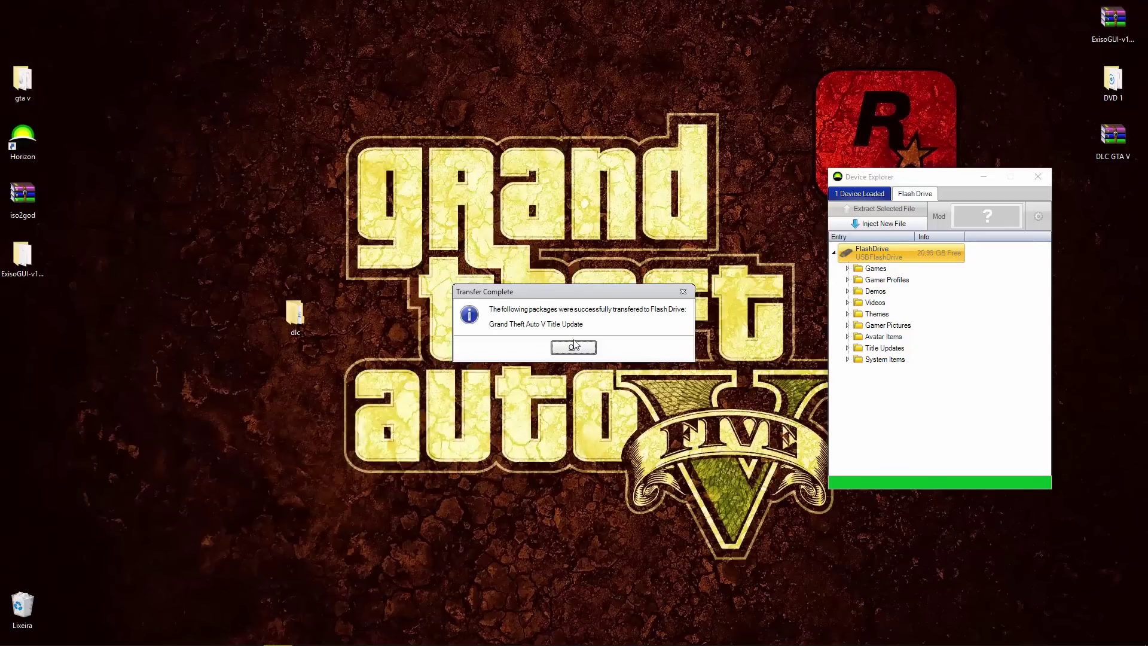
{"action": "left_click", "coordinate": [579, 357]}
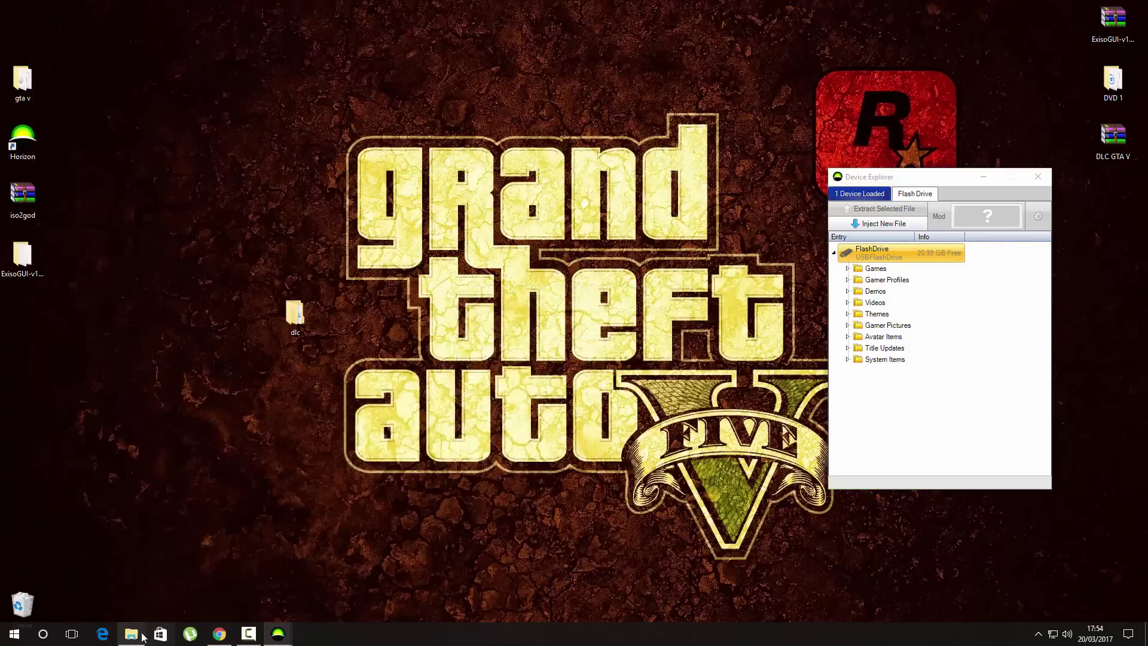
Close the remaining folder window and expand the flash drive's Games folder and gtav entry to check the injected packages.
{"action": "left_click", "coordinate": [131, 633]}
{"action": "left_click", "coordinate": [764, 179]}
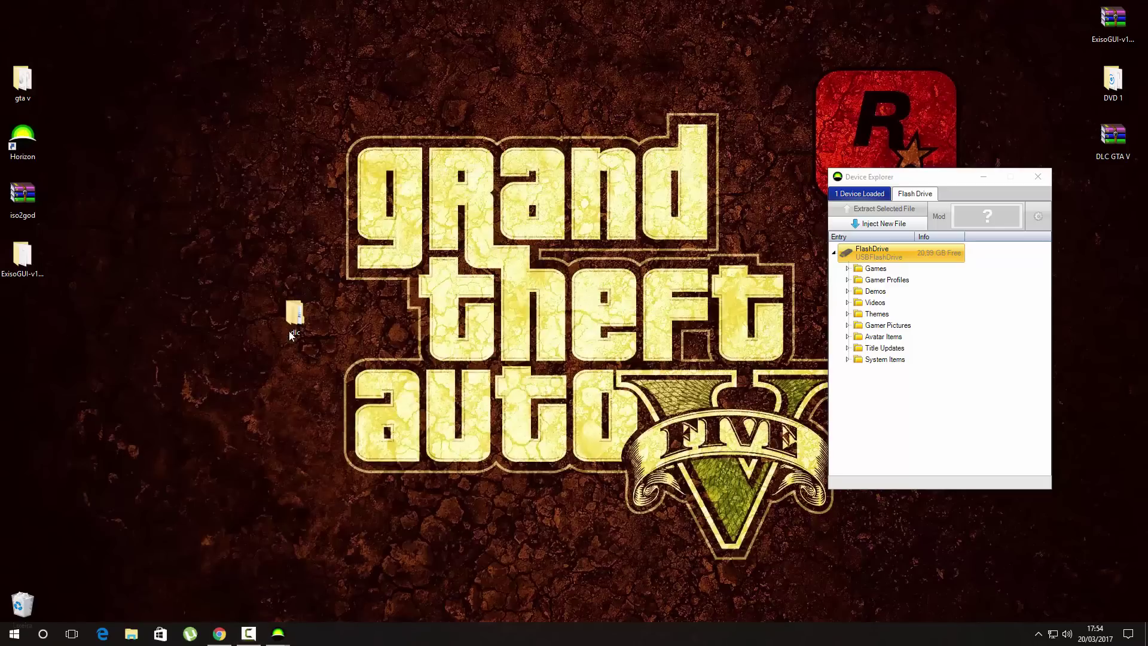
{"action": "left_click", "coordinate": [846, 269]}
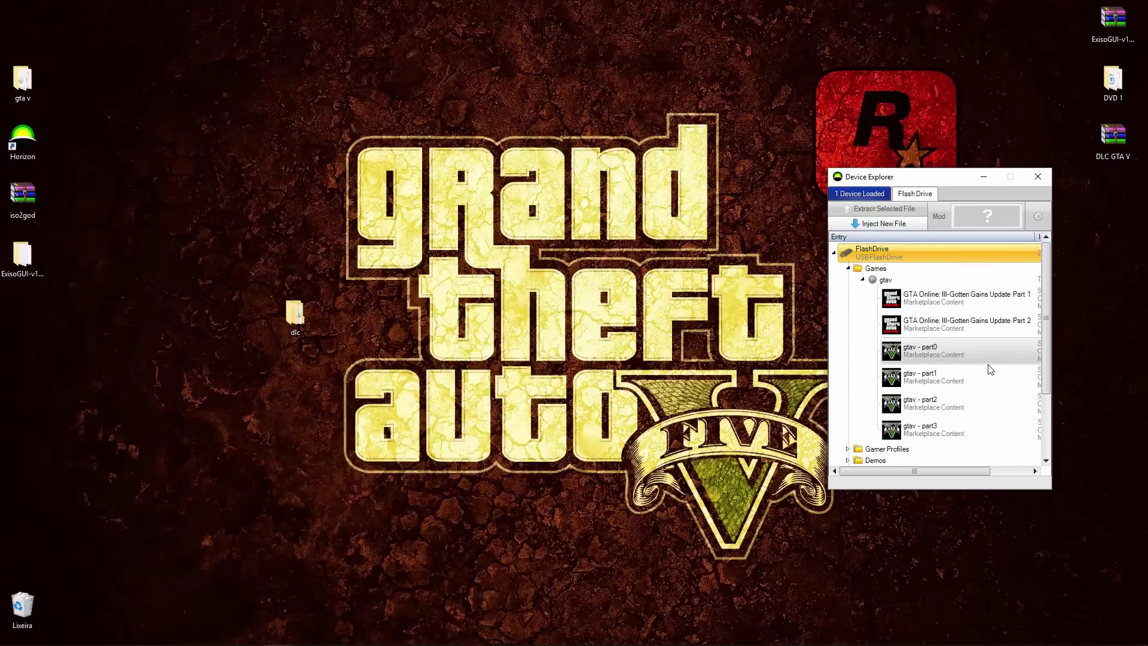
{"action": "scroll", "coordinate": [986, 366], "scroll_direction": "down", "scroll_amount": 1}
{"action": "scroll", "coordinate": [999, 365], "scroll_direction": "up", "scroll_amount": 1}
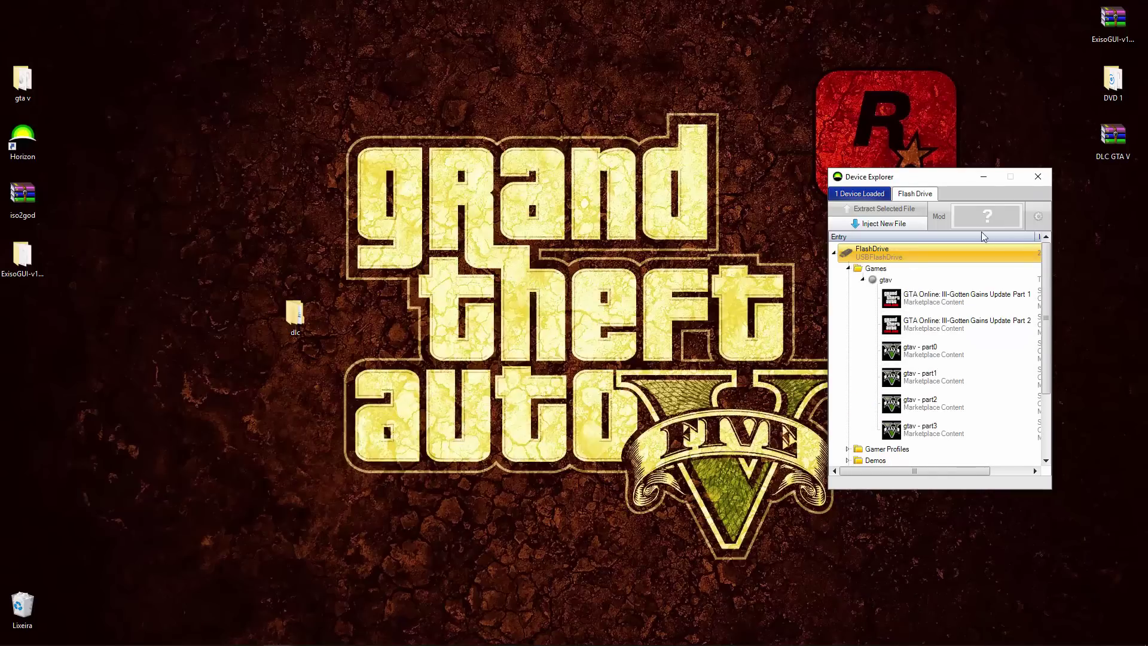
Close the Device Explorer and bring Horizon's main window back up.
{"action": "left_click", "coordinate": [1041, 177]}
{"action": "left_click", "coordinate": [278, 633]}
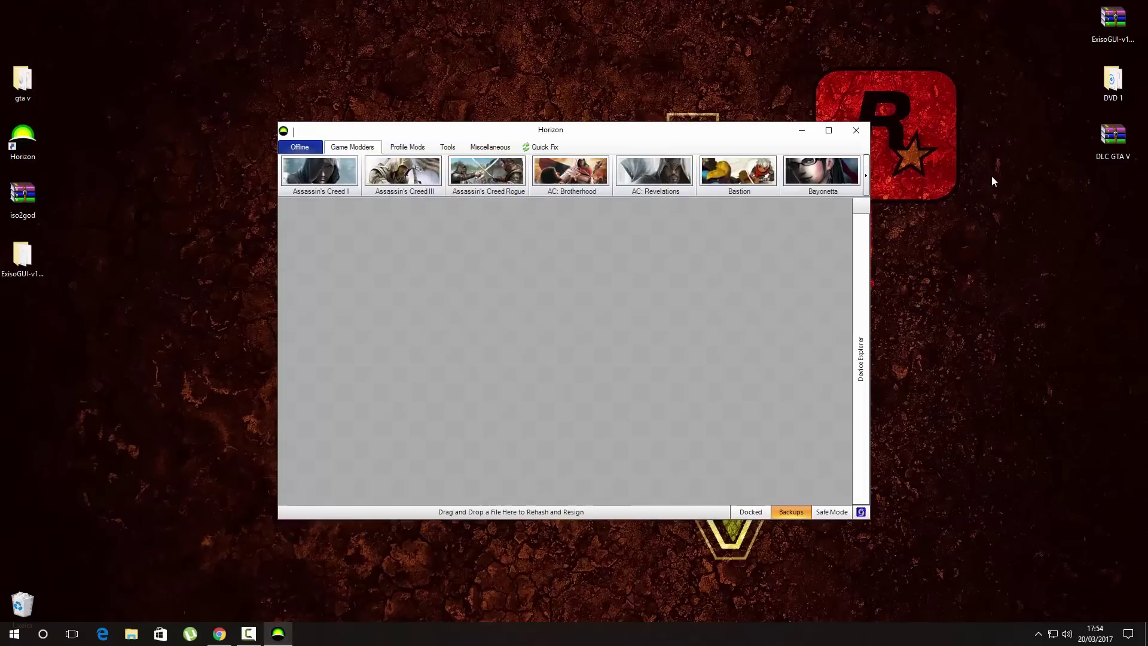
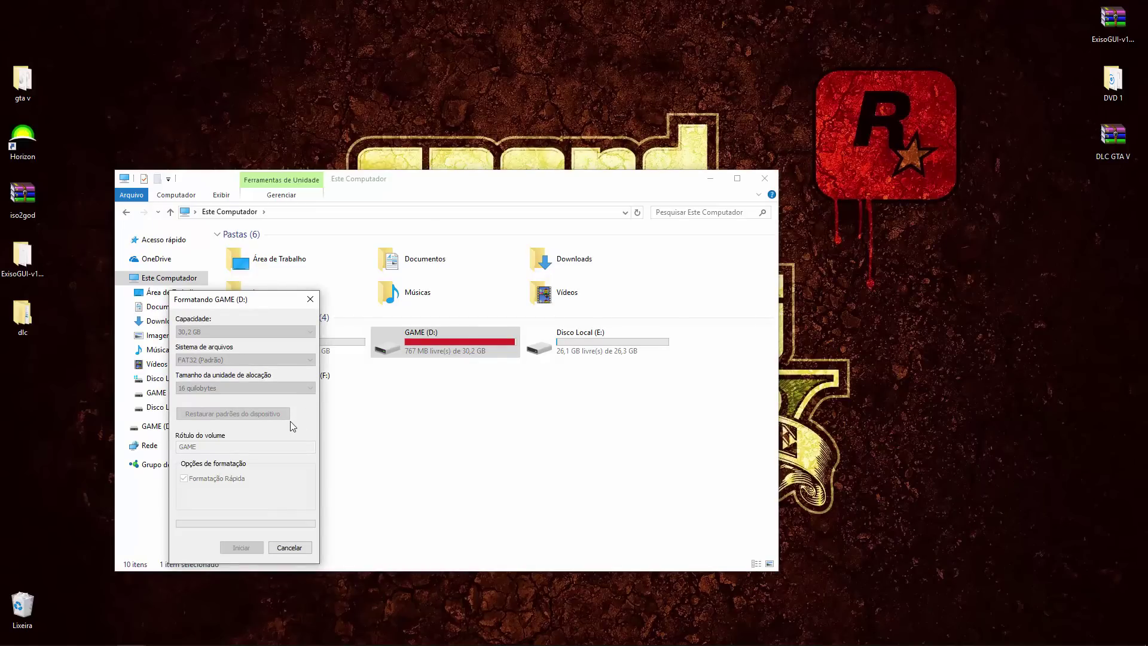
Finish formatting the GAME (D:) drive by closing its format dialogs, and close the Este Computador window.
{"action": "mouse_move", "coordinate": [353, 640]}
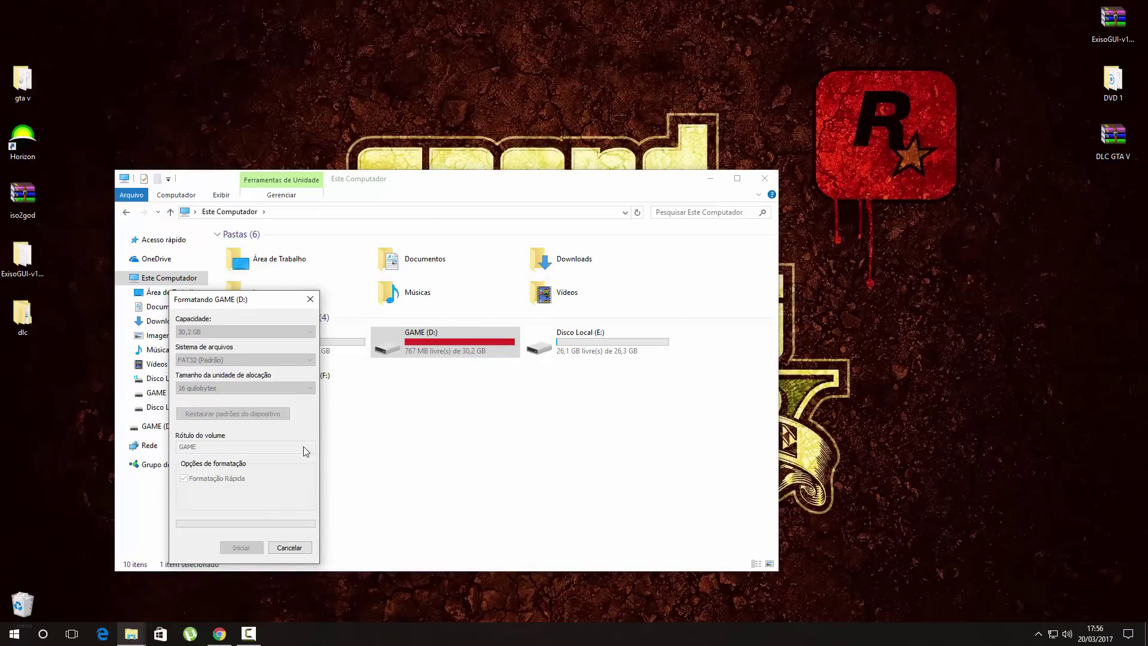
{"action": "left_click", "coordinate": [647, 326]}
{"action": "left_click", "coordinate": [310, 299]}
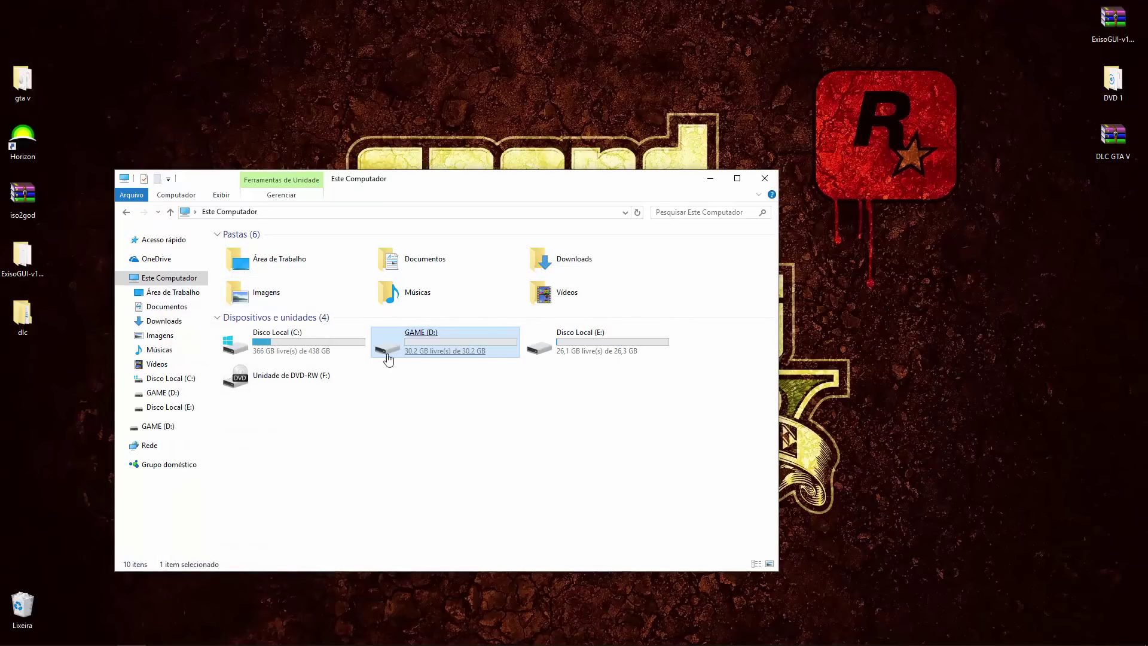
{"action": "mouse_move", "coordinate": [413, 358]}
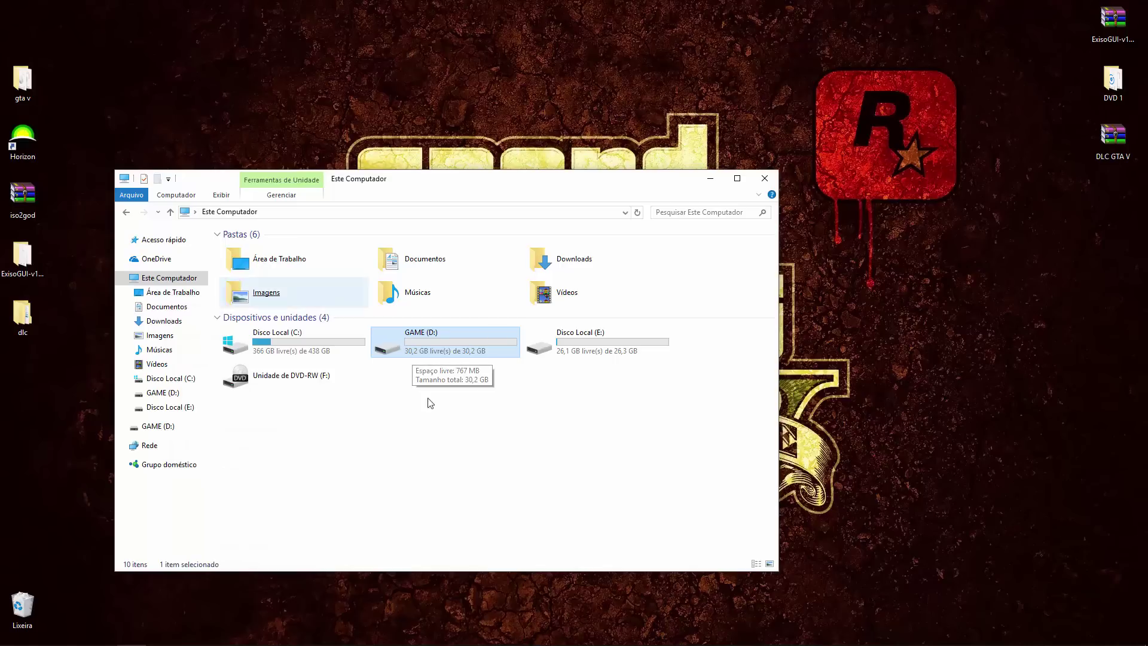
{"action": "left_click", "coordinate": [764, 178]}
Extract the iso2god archive onto the desktop, and set the archive aside from the extracted Iso2God program.
{"action": "left_click_drag", "start_coordinate": [322, 102], "coordinate": [847, 438]}
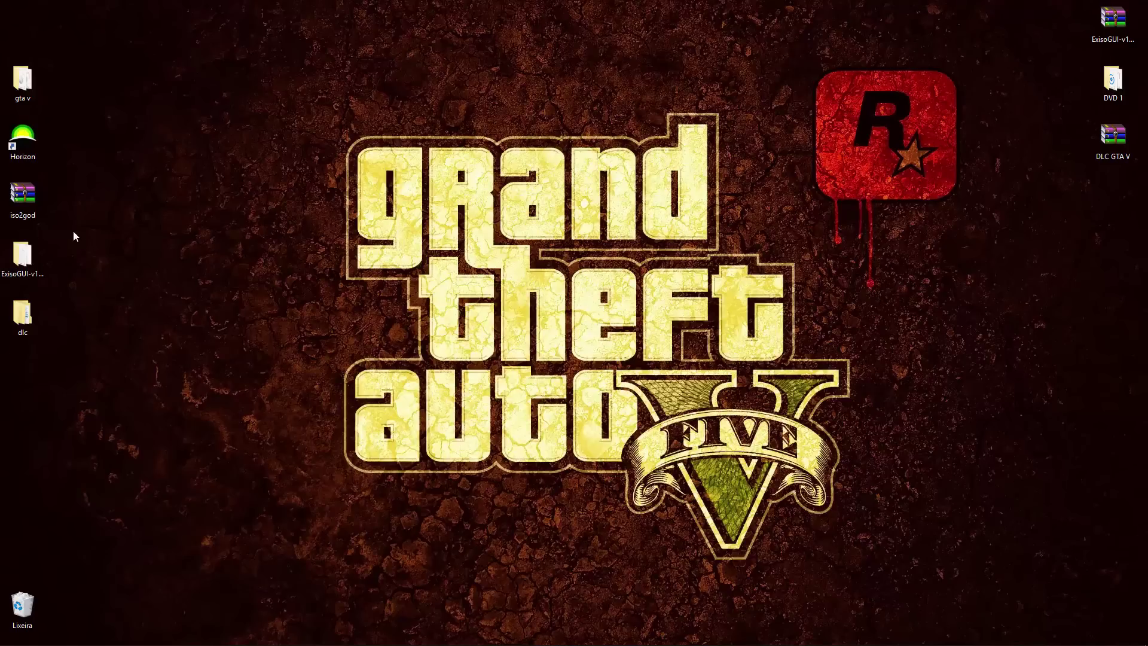
{"action": "left_click_drag", "start_coordinate": [25, 200], "coordinate": [332, 262]}
{"action": "right_click", "coordinate": [333, 261]}
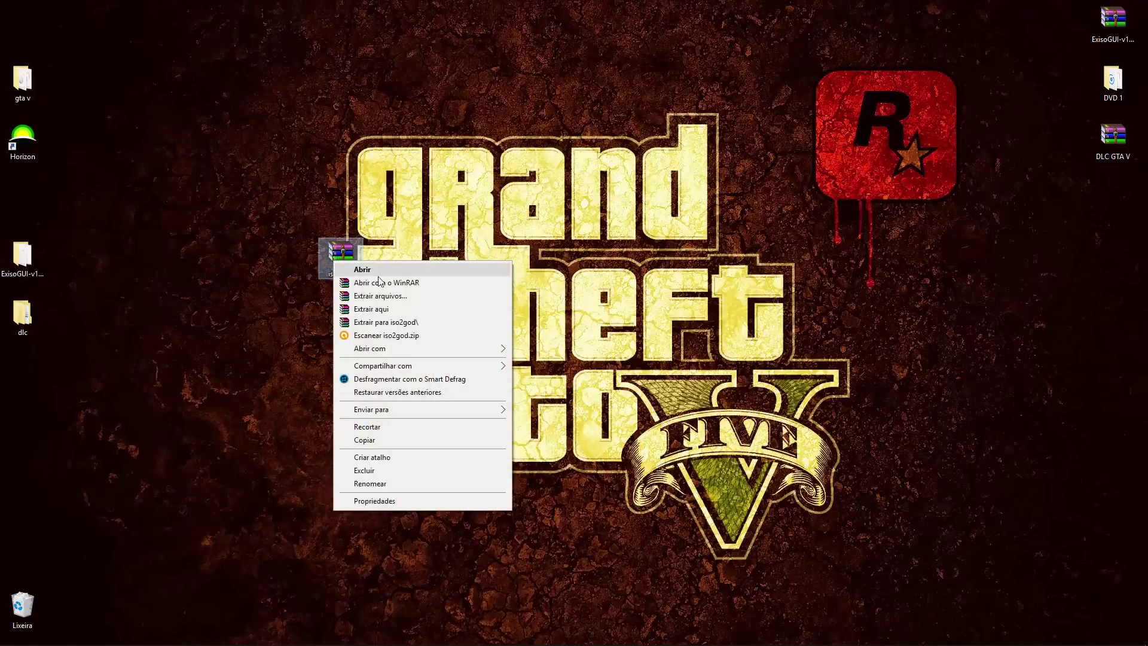
{"action": "left_click", "coordinate": [390, 310]}
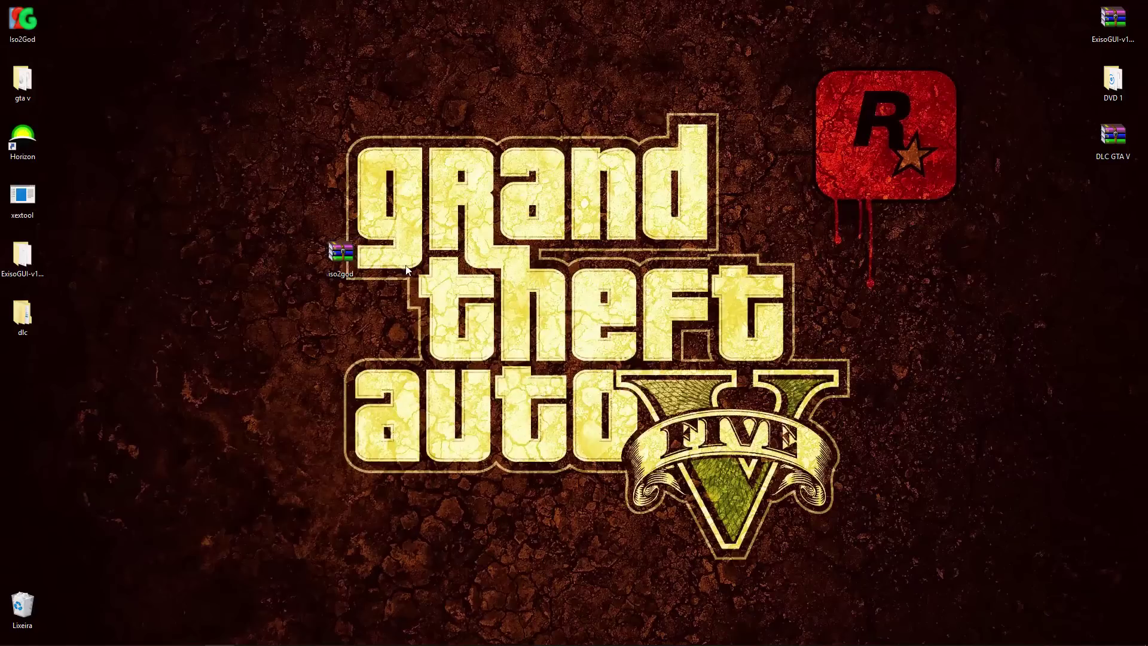
{"action": "left_click_drag", "start_coordinate": [331, 257], "coordinate": [1096, 188]}
{"action": "left_click_drag", "start_coordinate": [22, 21], "coordinate": [363, 294]}
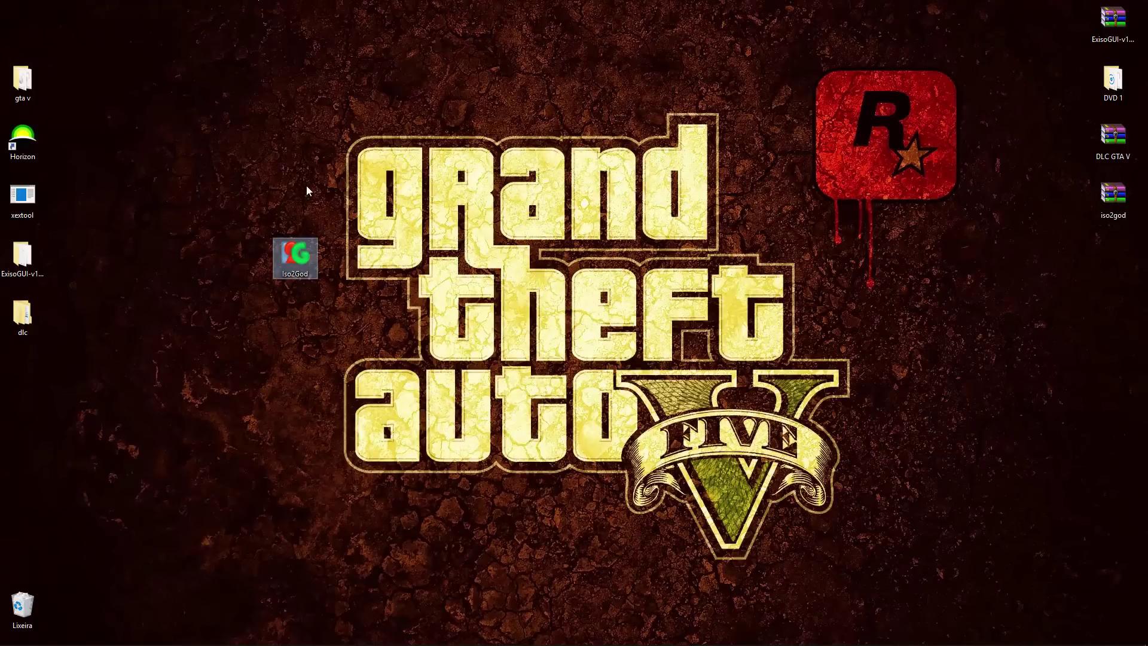
Run Iso2God, start adding an ISO, and choose gtavdisc2 from the desktop's gta v folder as the source image.
{"action": "double_click", "coordinate": [294, 256]}
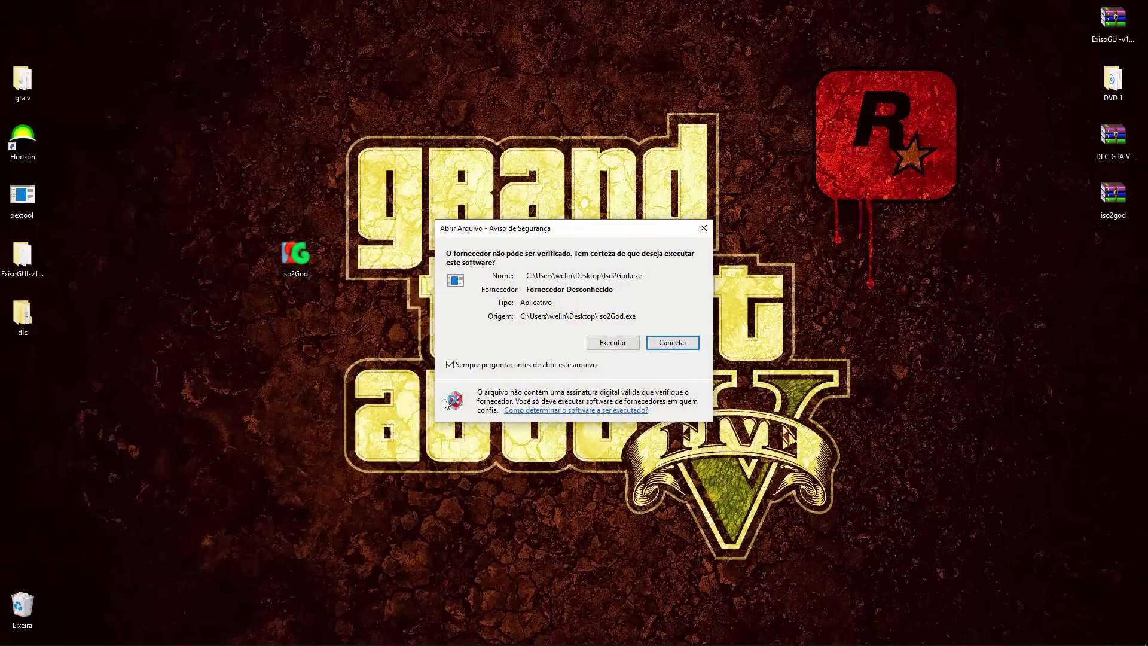
{"action": "left_click", "coordinate": [607, 347]}
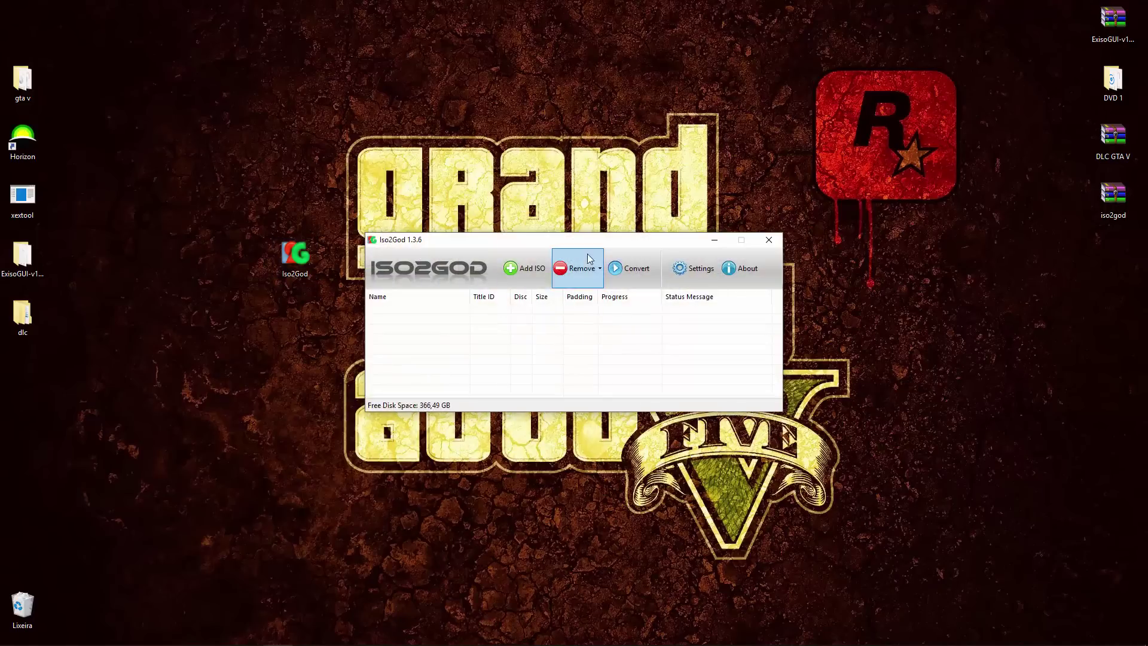
{"action": "left_click", "coordinate": [525, 269]}
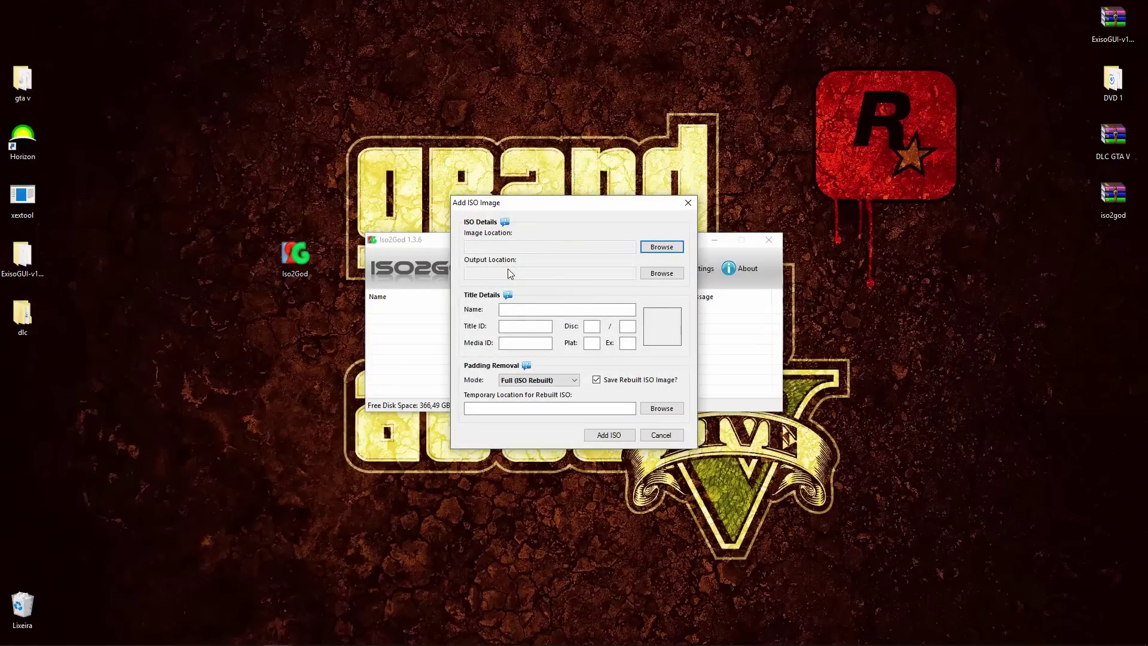
{"action": "left_click", "coordinate": [663, 250]}
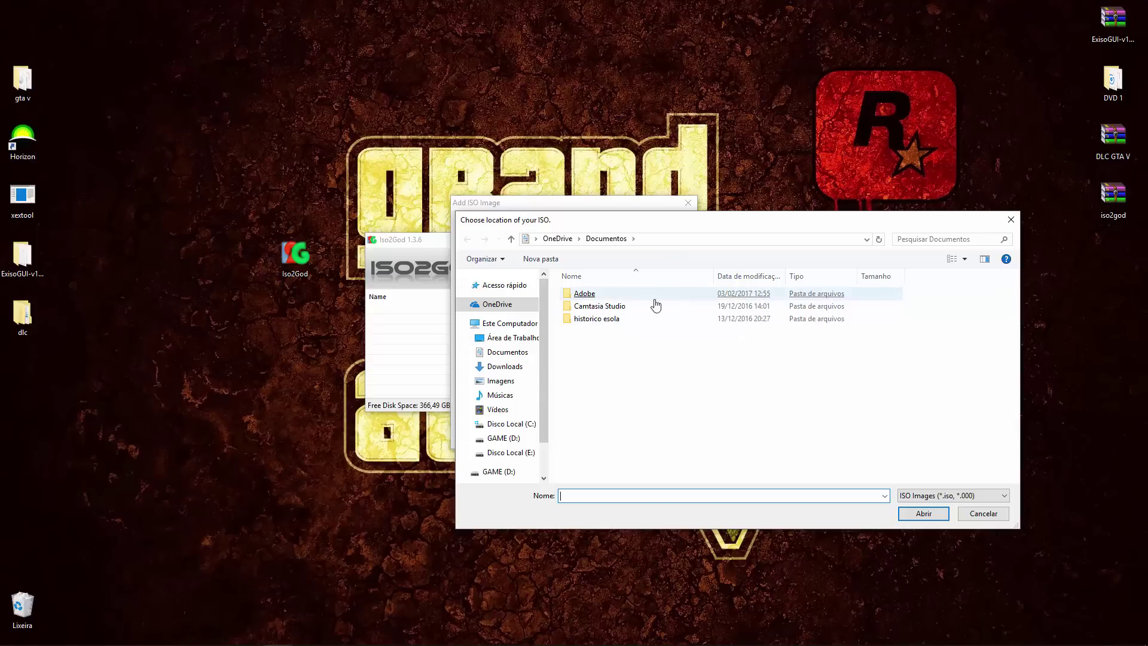
{"action": "left_click", "coordinate": [515, 337]}
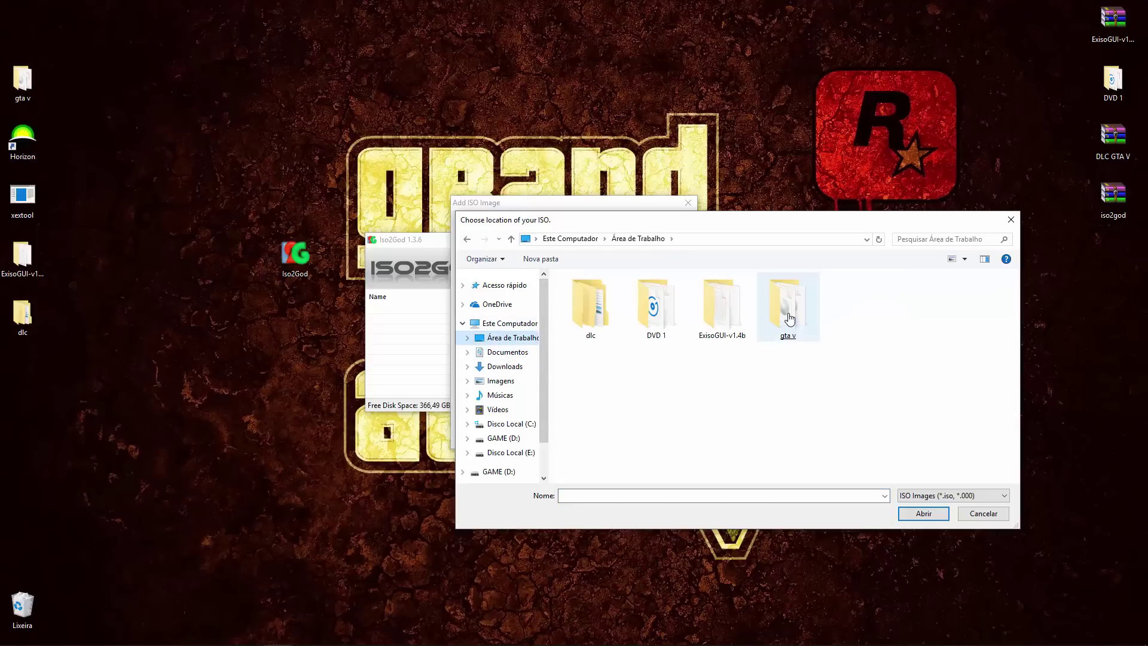
{"action": "double_click", "coordinate": [787, 318]}
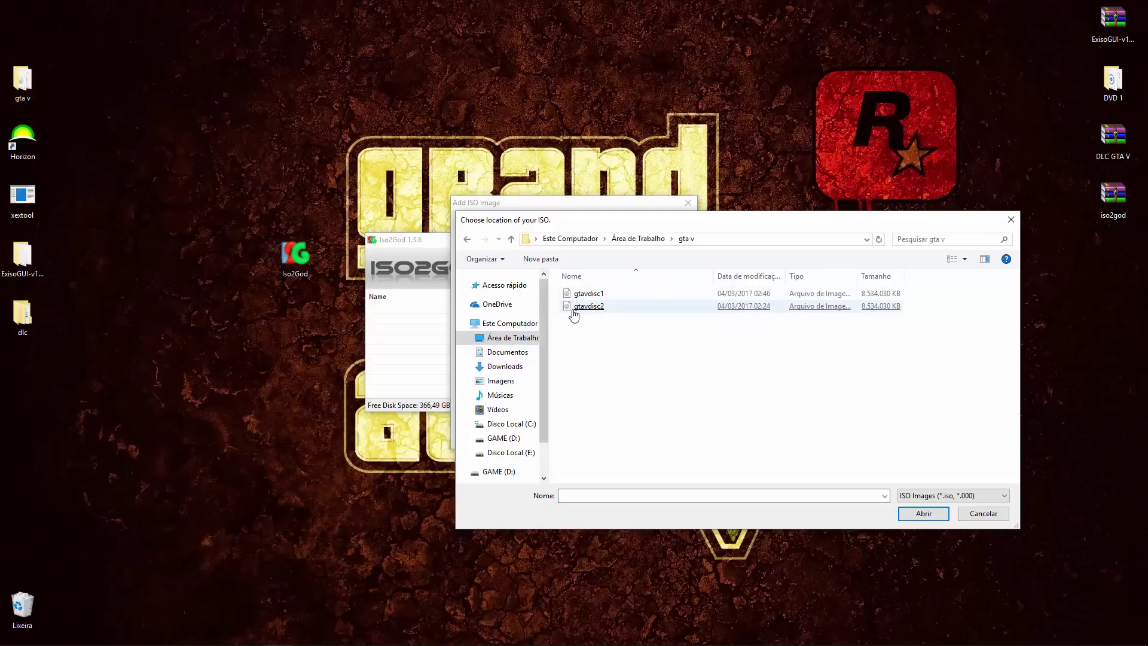
{"action": "left_click", "coordinate": [591, 306]}
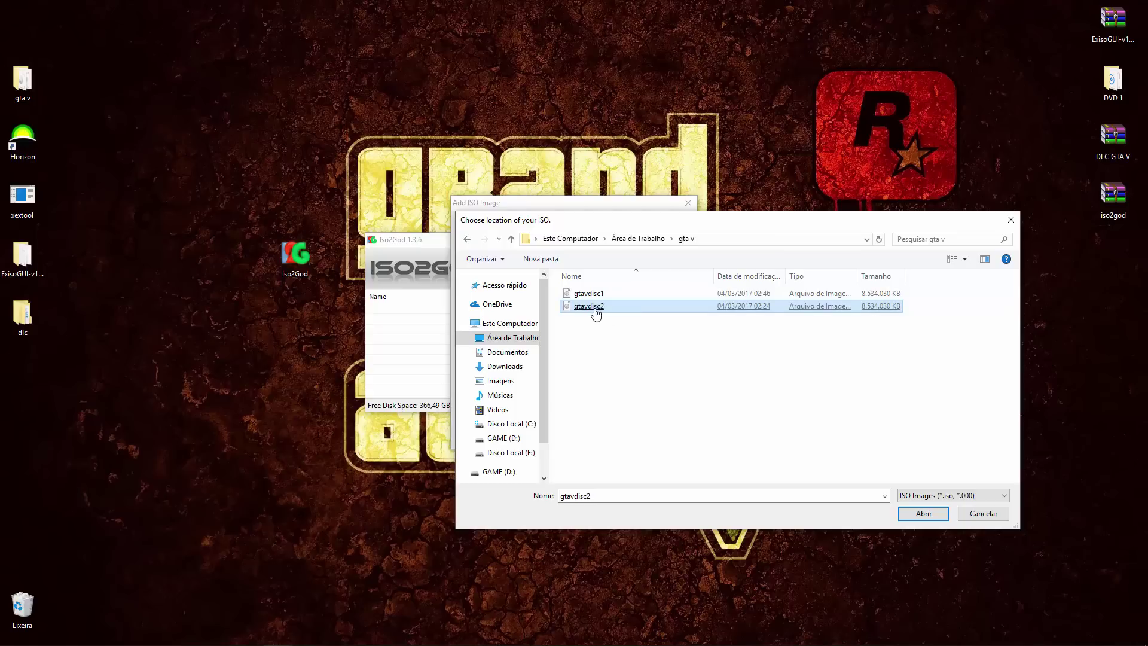
{"action": "double_click", "coordinate": [589, 309]}
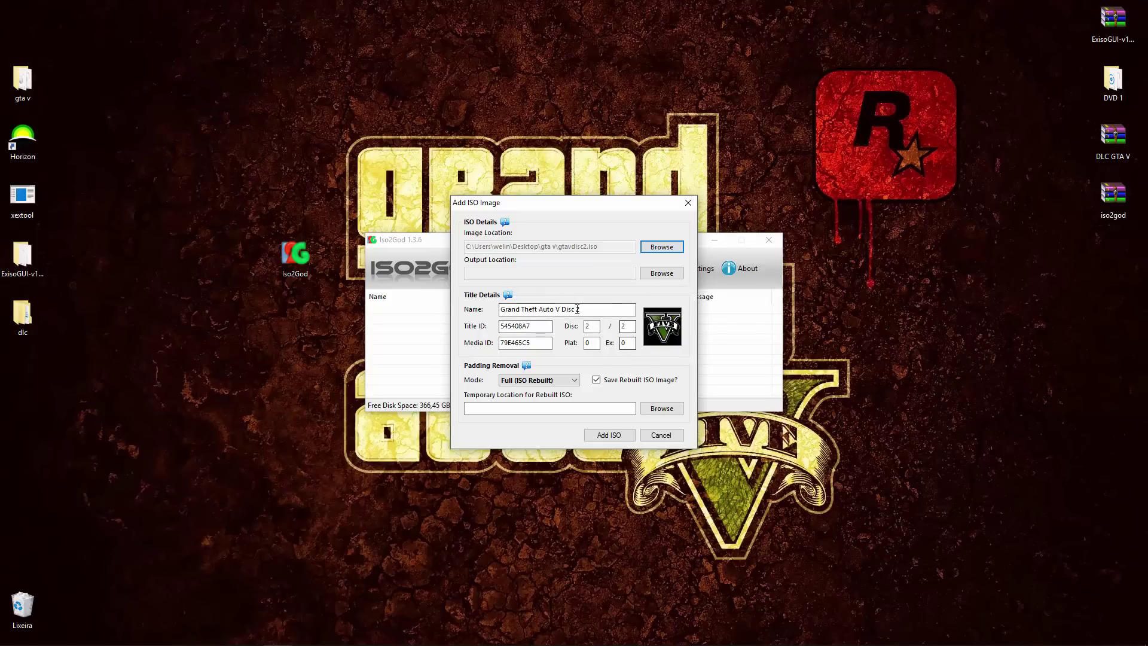
Set both the output location and the temporary rebuilt-ISO location to the desktop, add the ISO to the list, and convert it.
{"action": "left_click", "coordinate": [661, 274]}
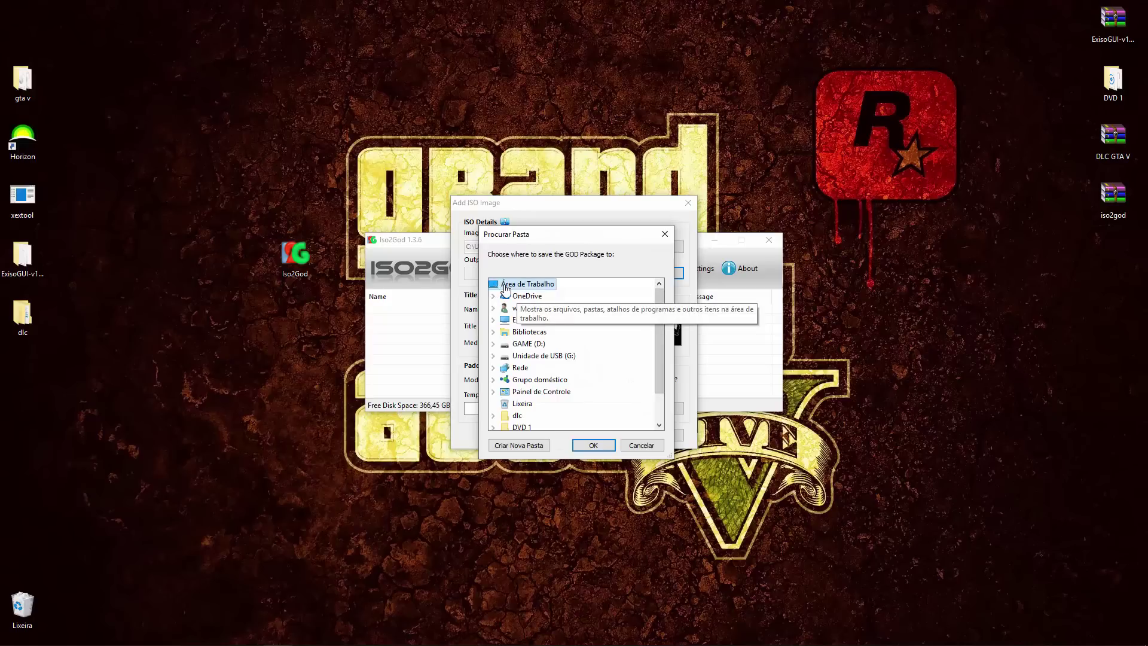
{"action": "left_click", "coordinate": [593, 445]}
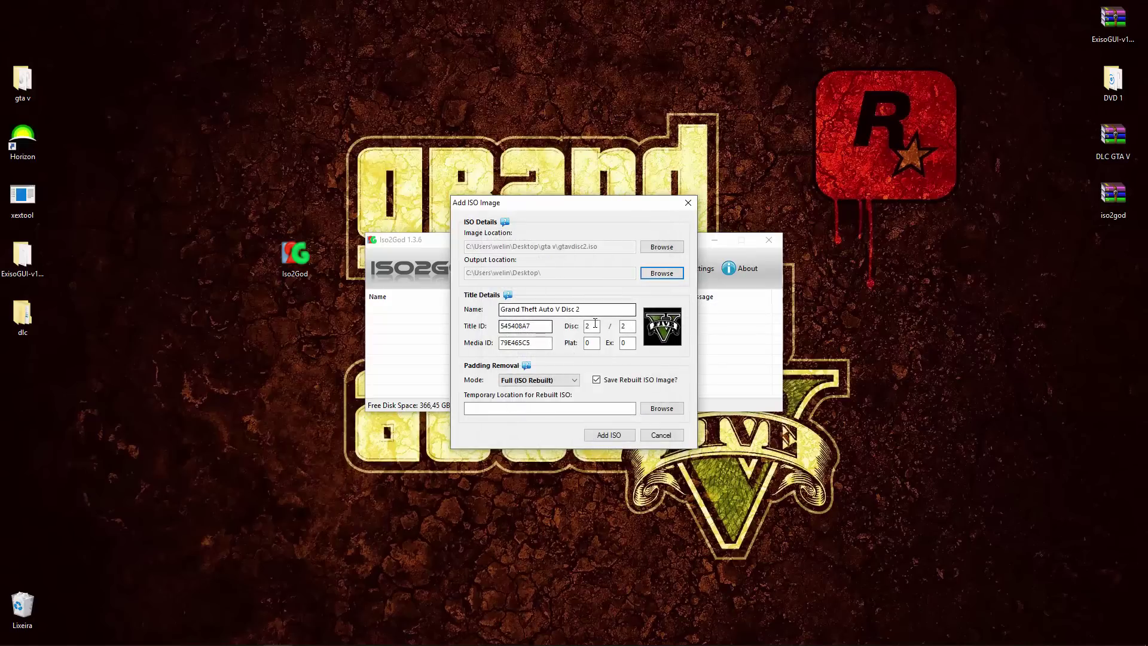
{"action": "left_click", "coordinate": [616, 436]}
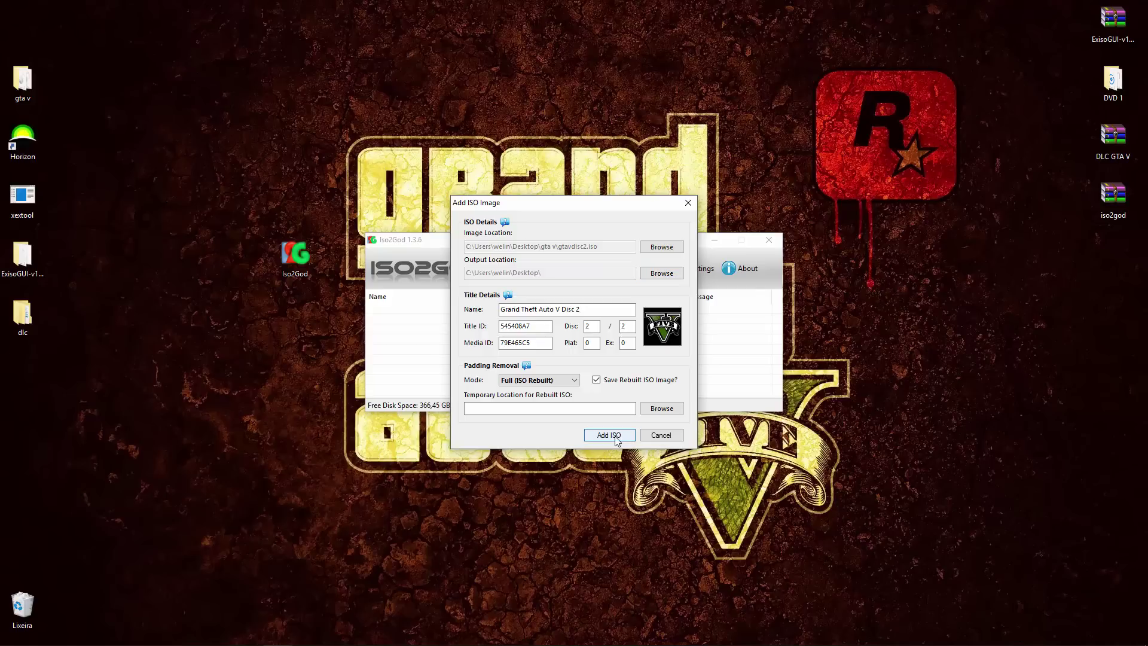
{"action": "left_click", "coordinate": [661, 369]}
{"action": "left_click", "coordinate": [661, 408]}
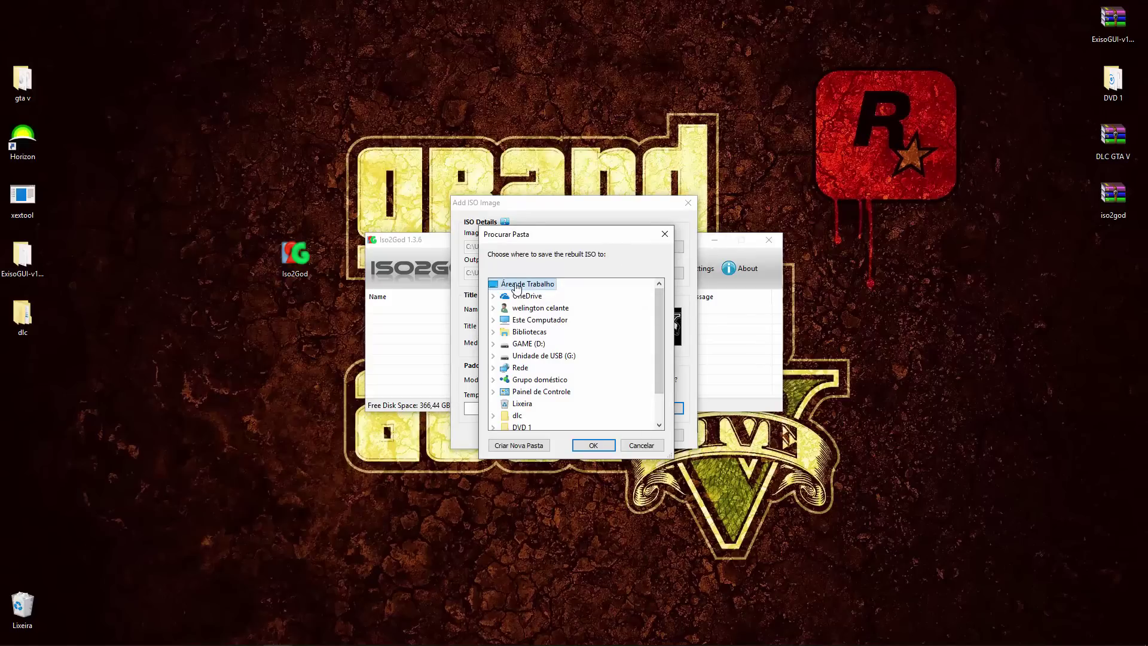
{"action": "left_click", "coordinate": [607, 447]}
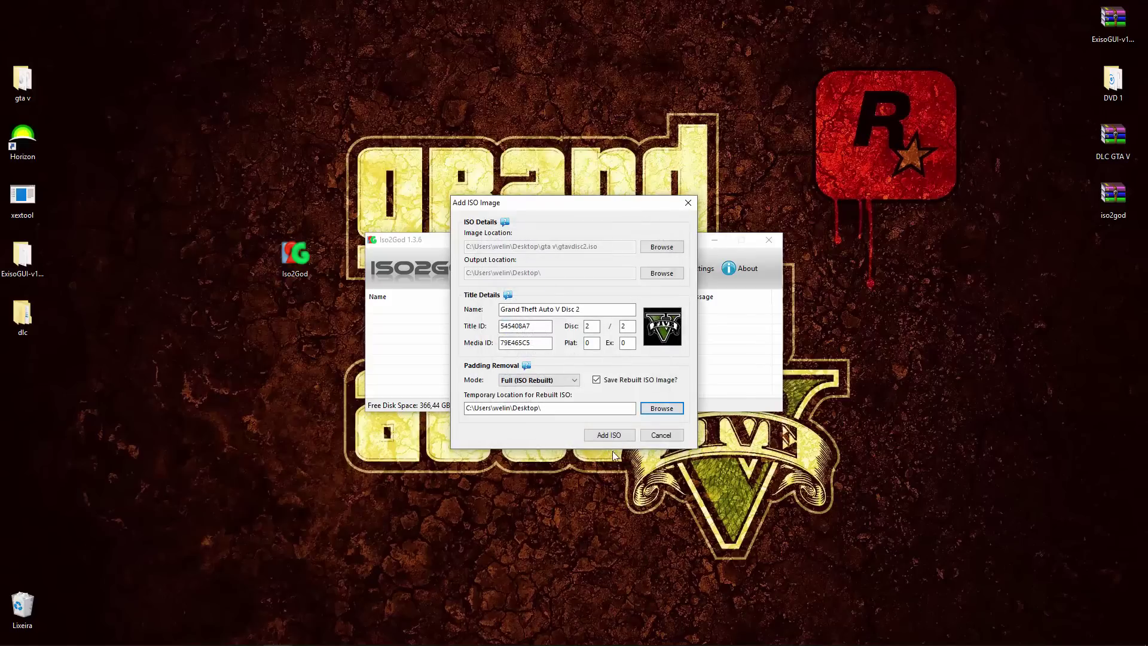
{"action": "left_click", "coordinate": [606, 438]}
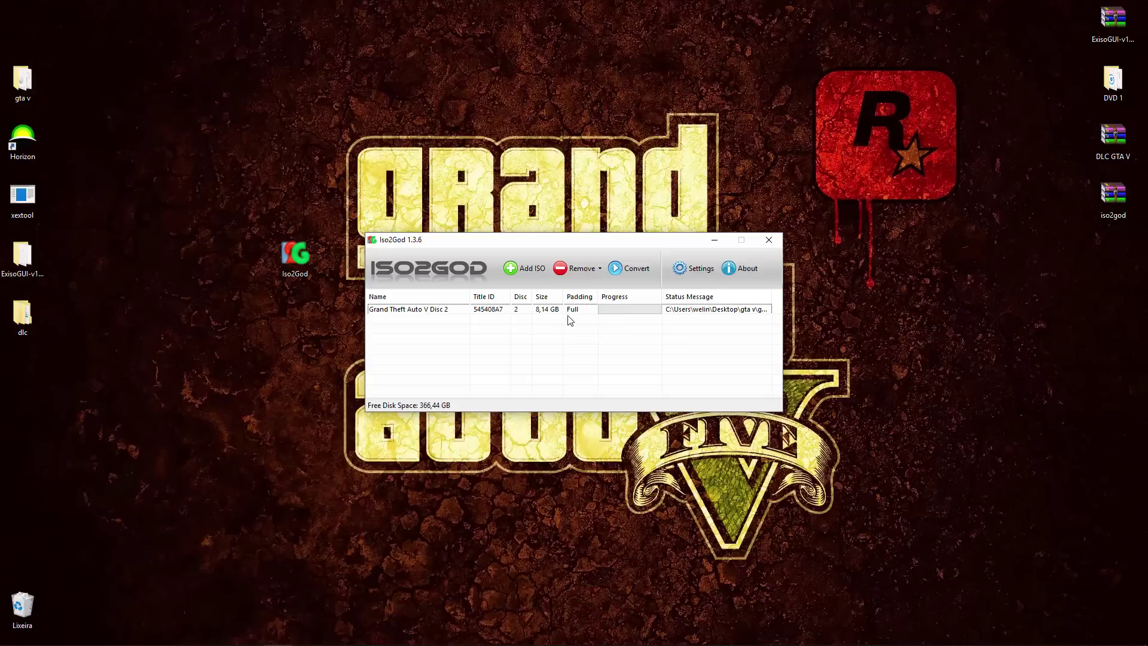
{"action": "left_click", "coordinate": [621, 275]}
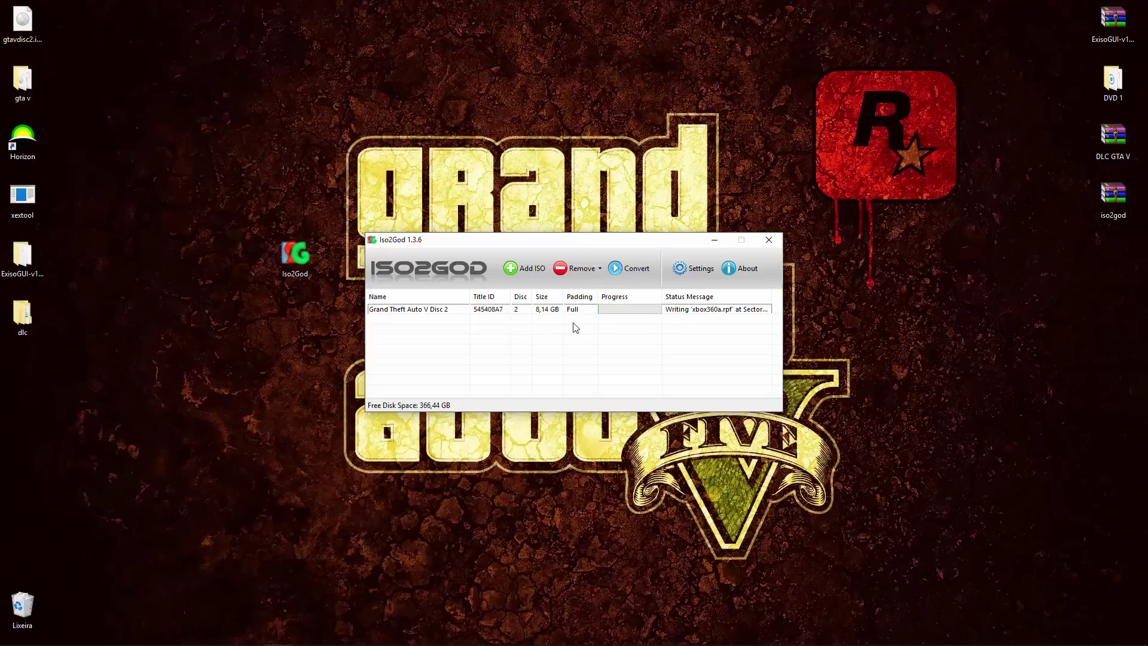
{"action": "left_click", "coordinate": [248, 638]}
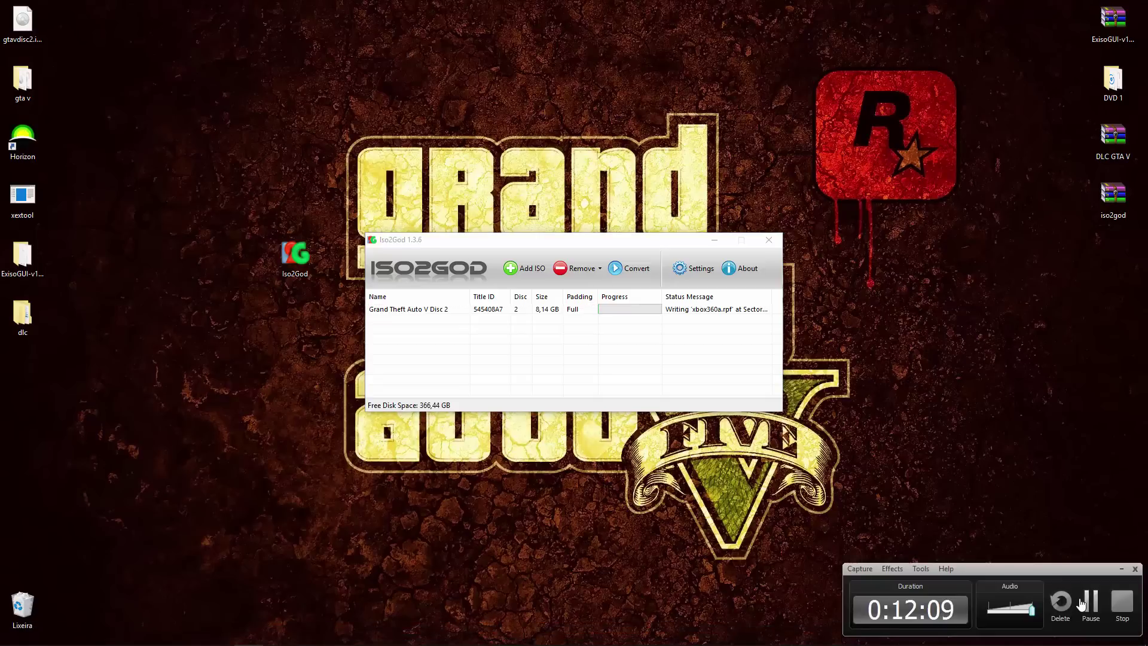
{"action": "left_click", "coordinate": [1088, 596]}
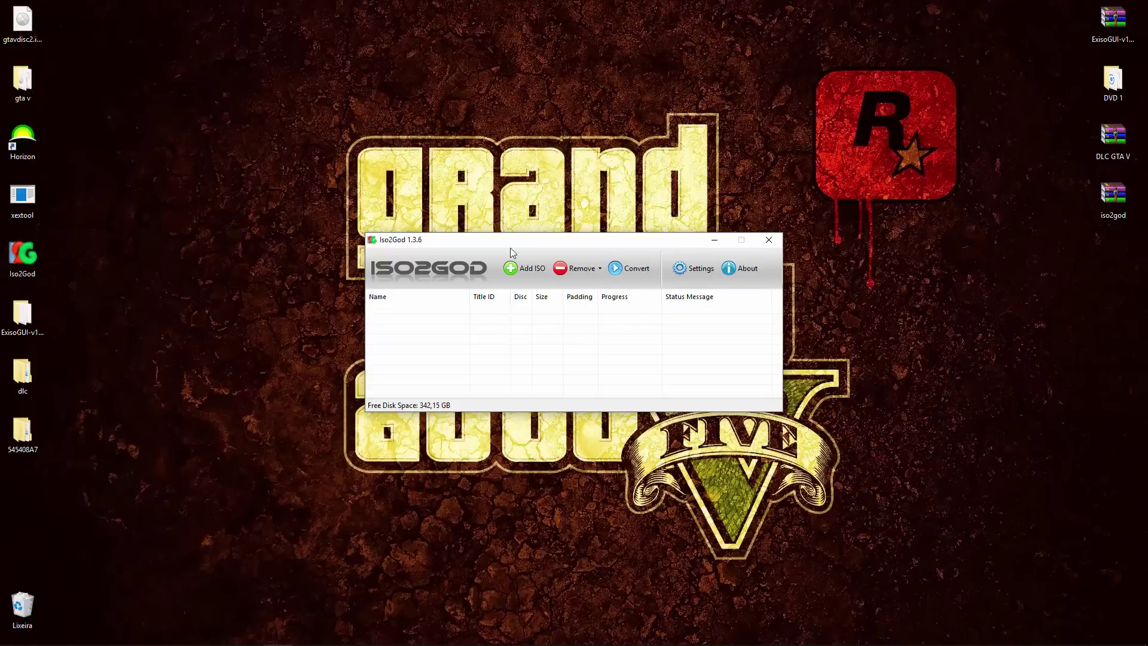
Close Iso2God and move the converted 545408A7 folder to an open area of the desktop.
{"action": "left_click", "coordinate": [776, 241]}
{"action": "left_click_drag", "start_coordinate": [27, 433], "coordinate": [262, 251]}
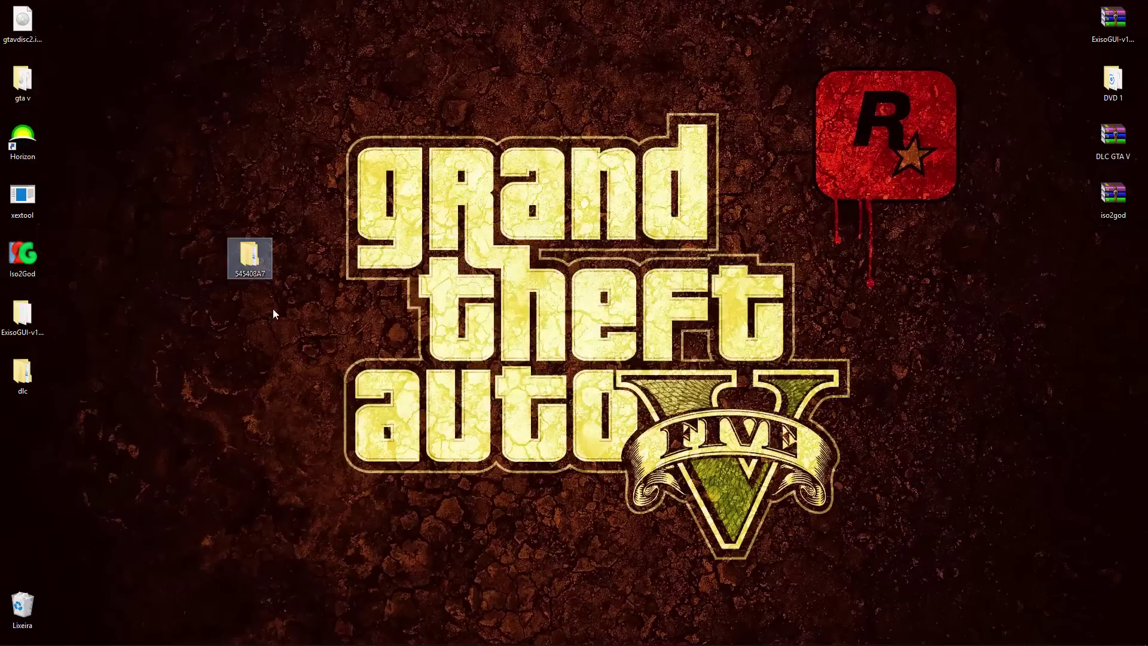
Check the contents of the 545408A7 folder, including its 00007000 subfolder and the .data folder inside, and close the window.
{"action": "double_click", "coordinate": [251, 263]}
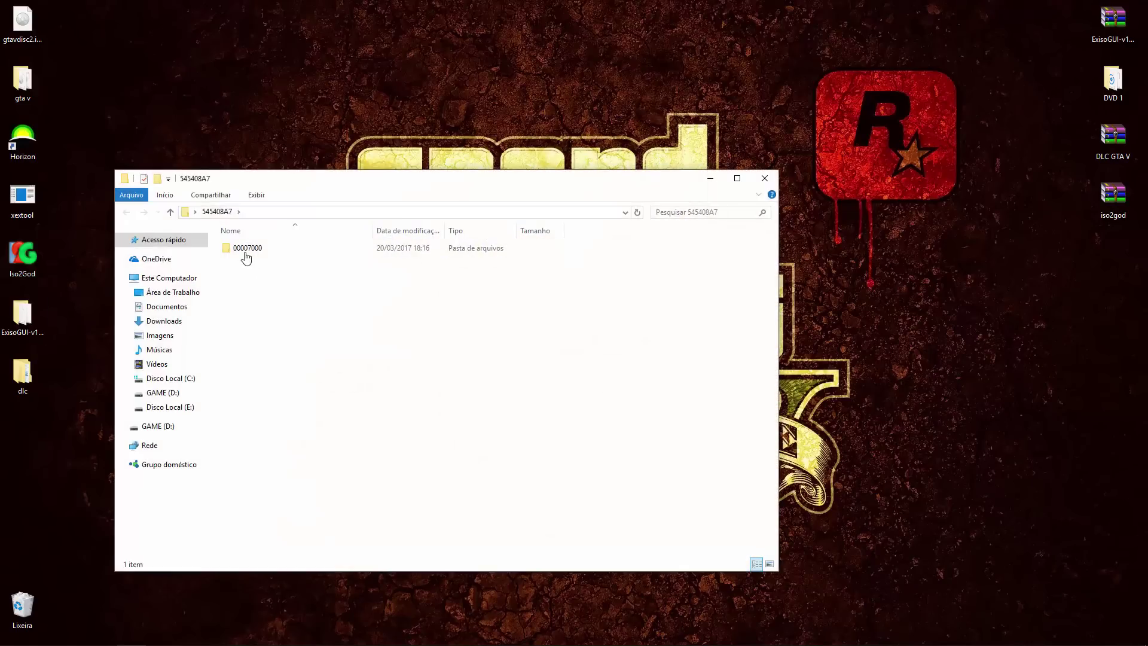
{"action": "left_click", "coordinate": [245, 257]}
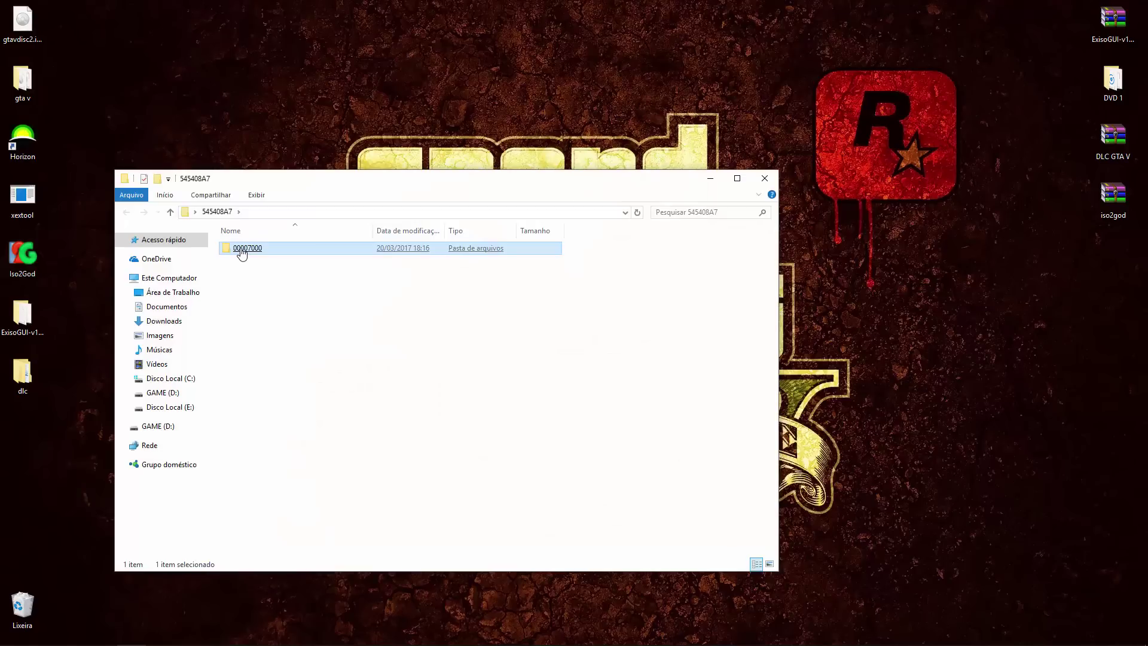
{"action": "double_click", "coordinate": [241, 250]}
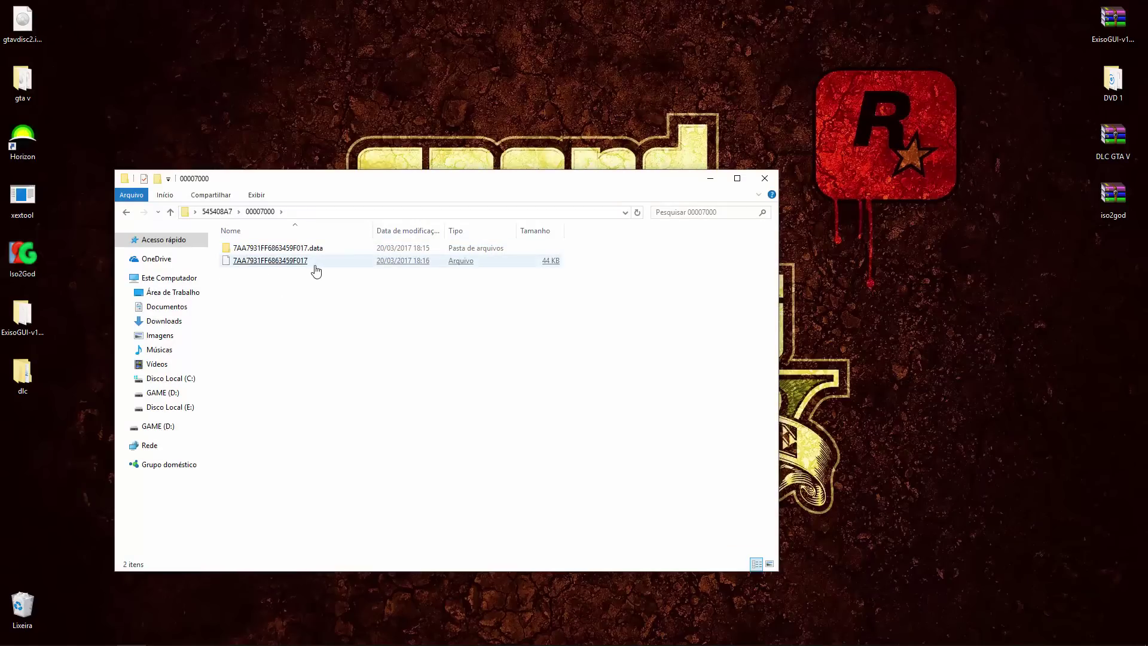
{"action": "double_click", "coordinate": [275, 248]}
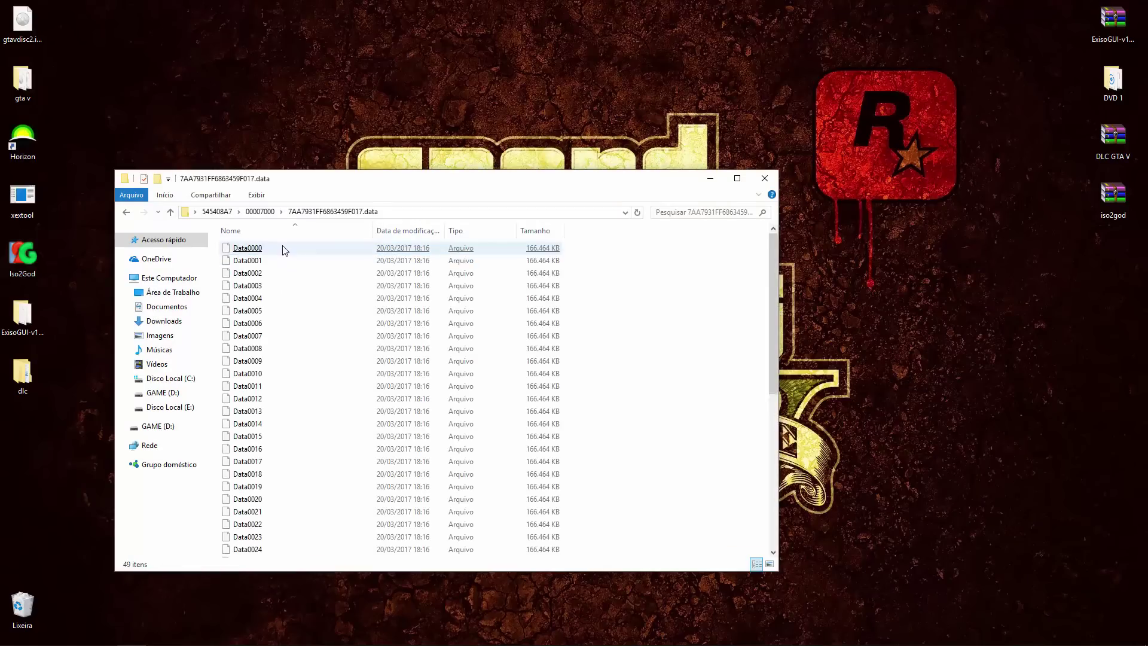
{"action": "left_click", "coordinate": [322, 300]}
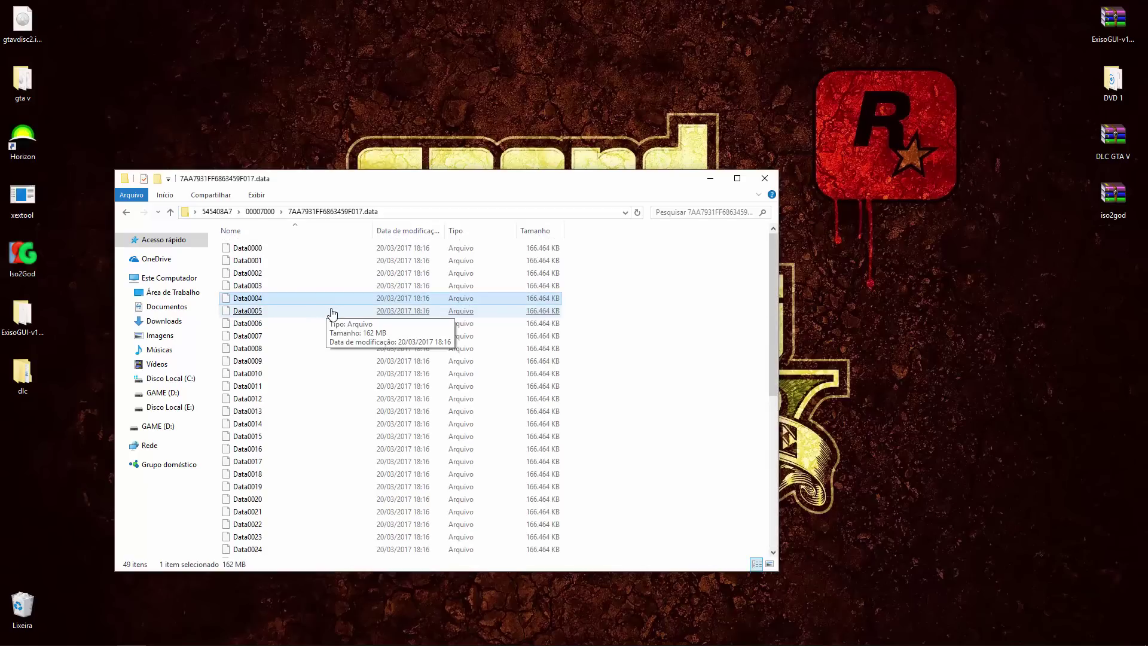
{"action": "left_click", "coordinate": [122, 214]}
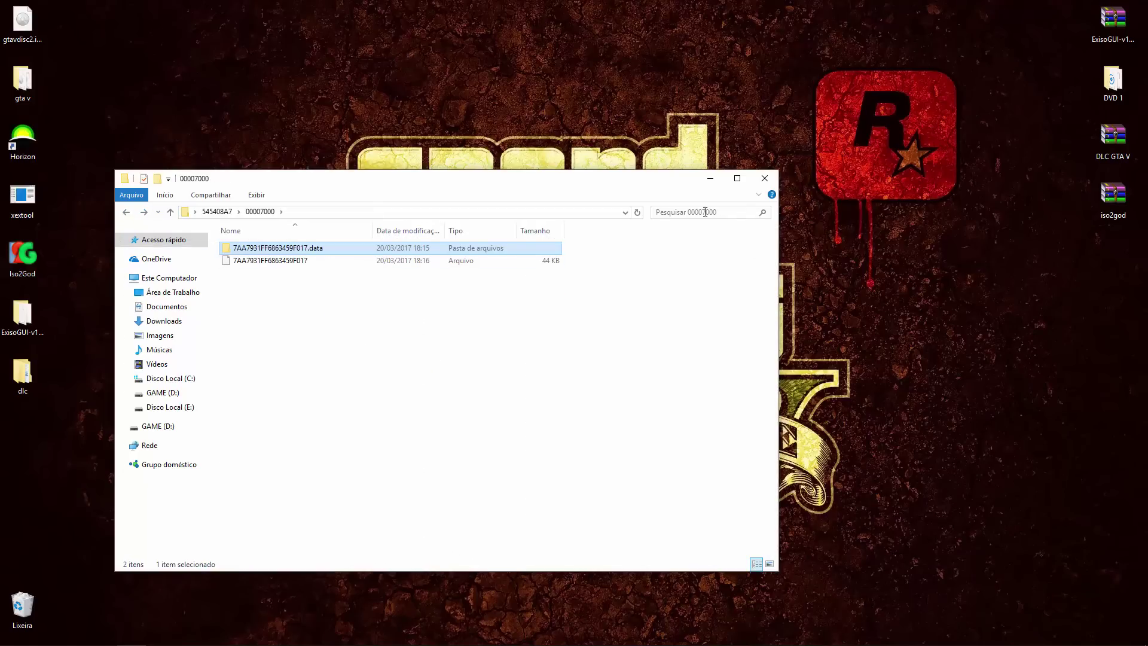
{"action": "left_click", "coordinate": [764, 178]}
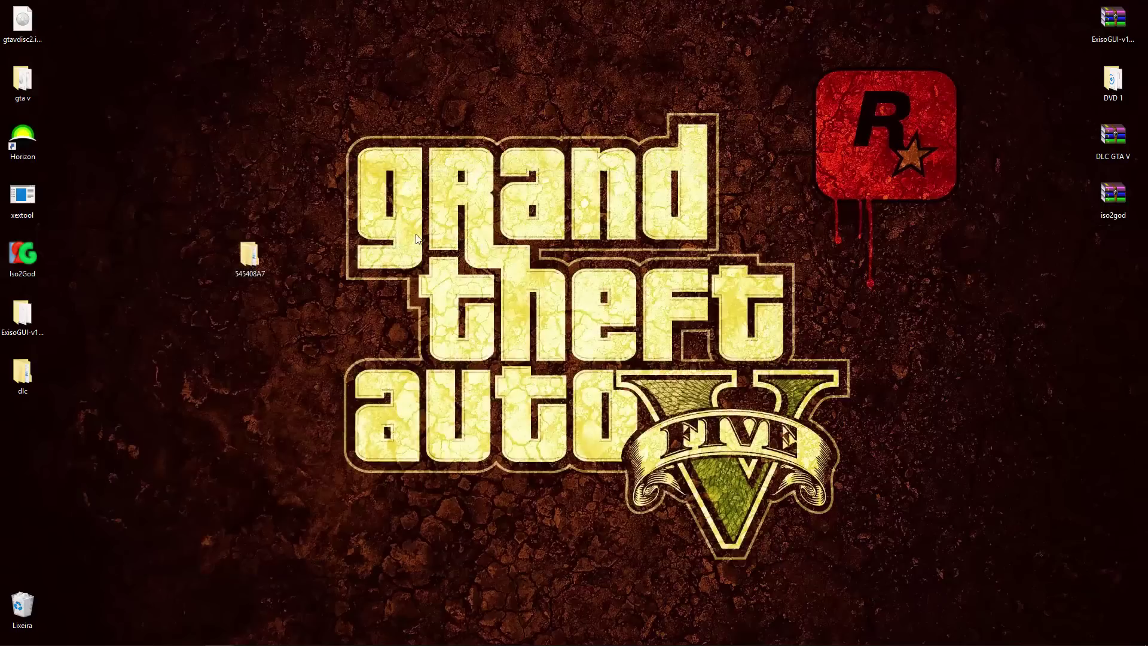
Rename the 545408A7 folder as GTA V and agree to merge it with the existing gta v folder.
{"action": "right_click", "coordinate": [244, 267]}
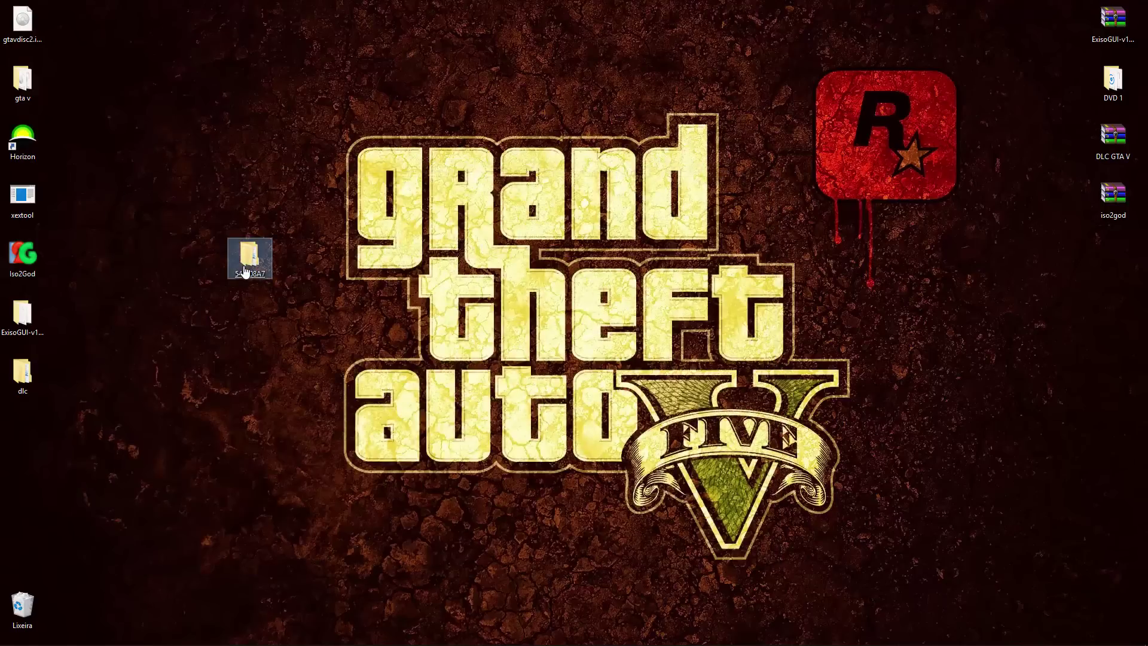
{"action": "left_click", "coordinate": [283, 515]}
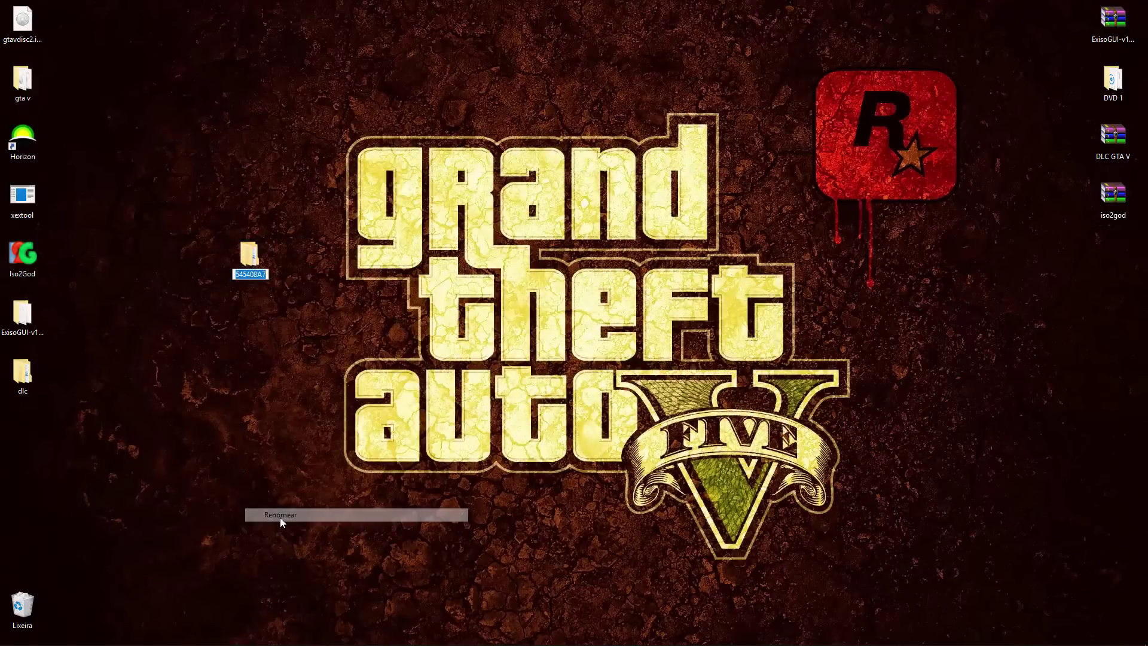
{"action": "key", "text": "BackSpace"}
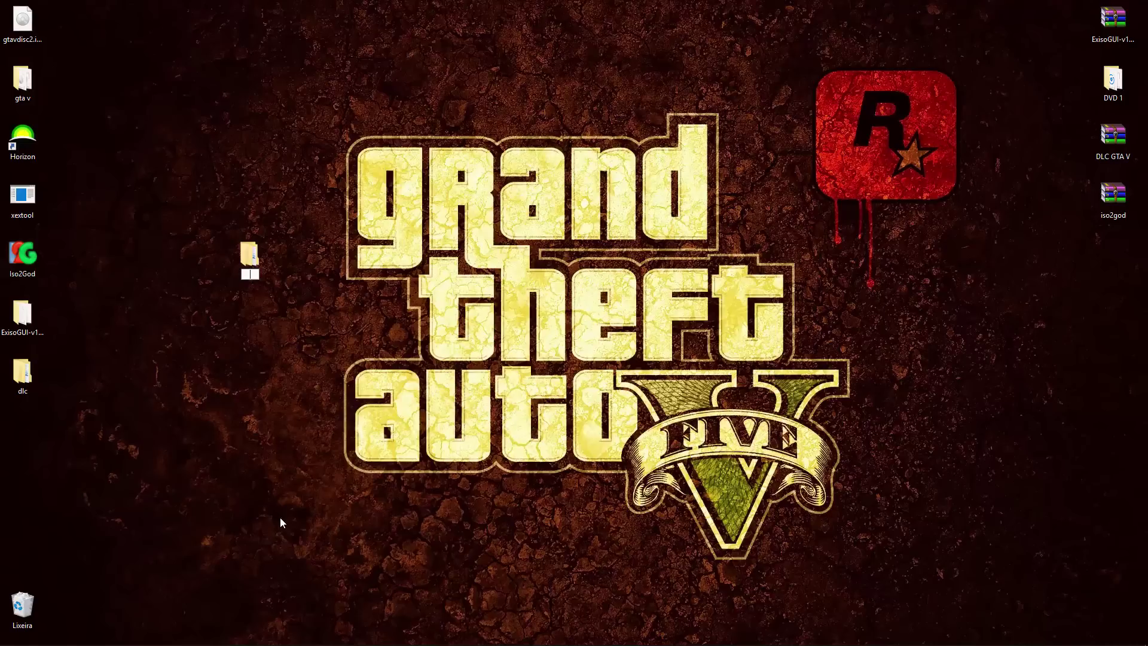
{"action": "type", "text": "GTAV"}
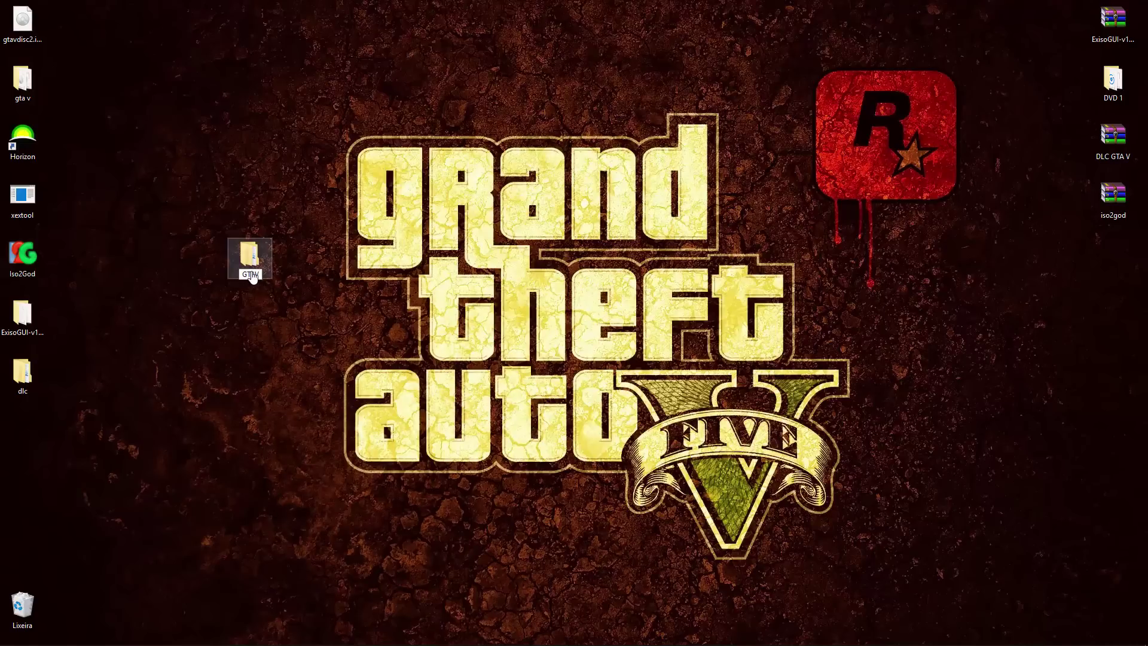
{"action": "key", "text": "BackSpace"}
{"action": "type", "text": "V"}
{"action": "key", "text": "Return"}
{"action": "left_click", "coordinate": [603, 418]}
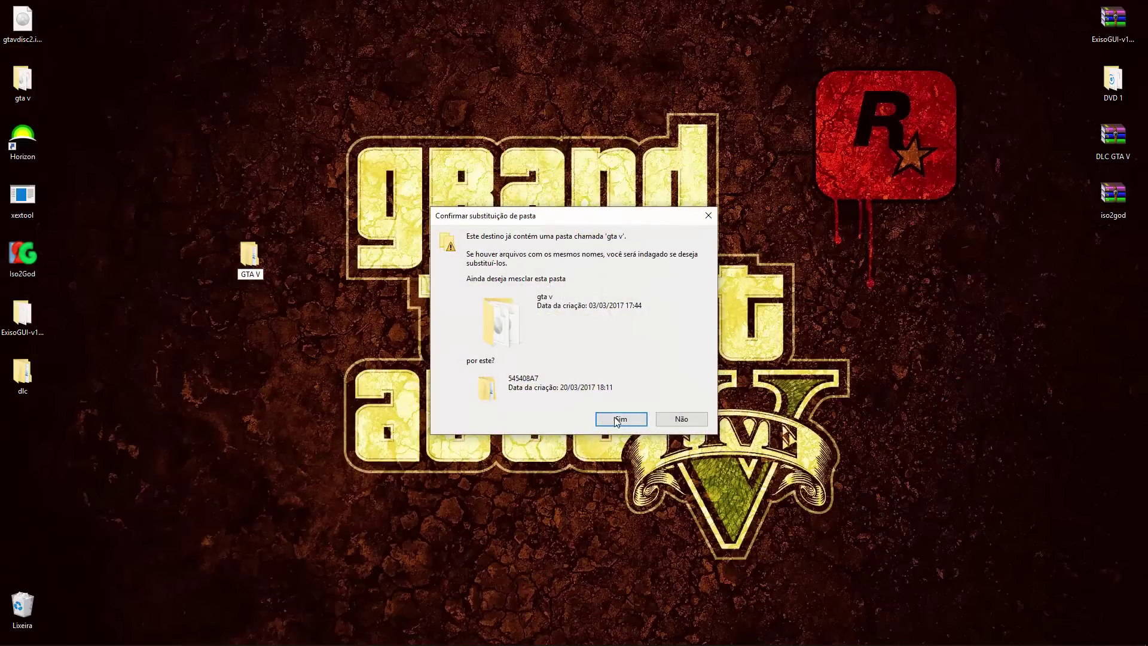